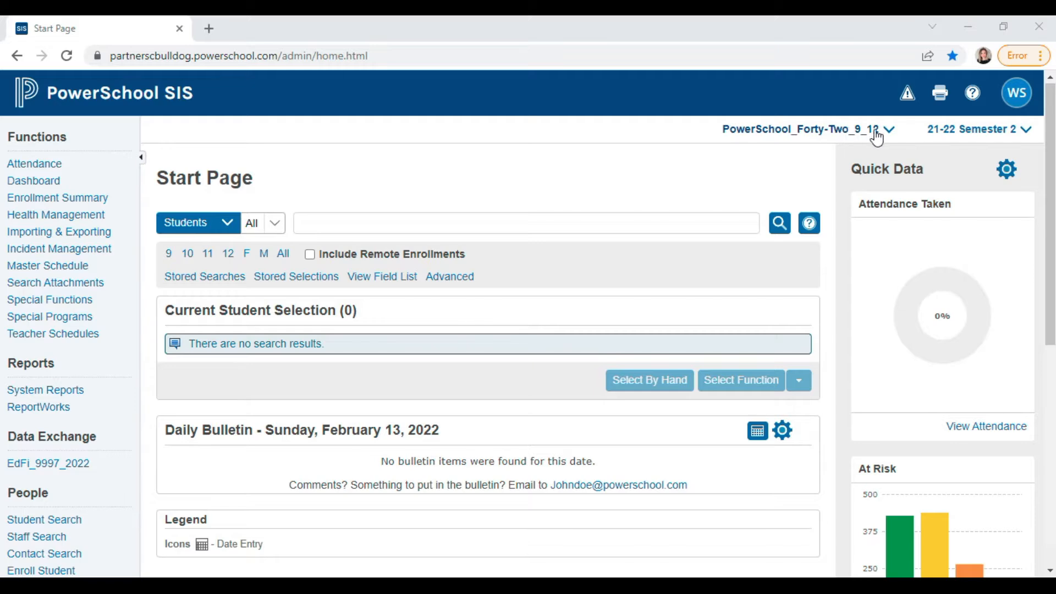
- Pick District Office at the bottom of the school selector list
left_click(872, 137)
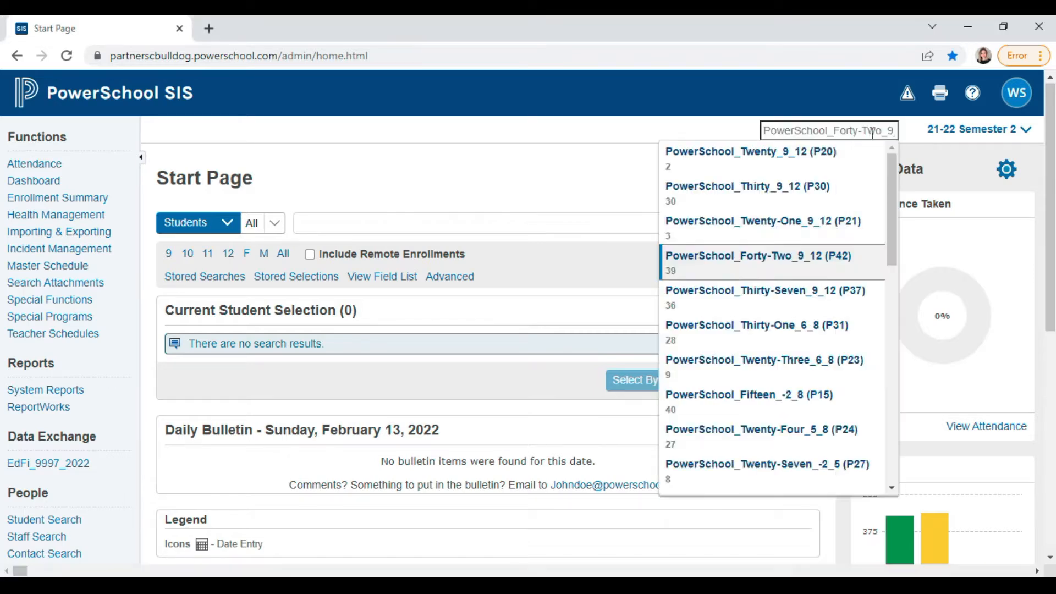
left_click_drag(893, 169, 797, 493)
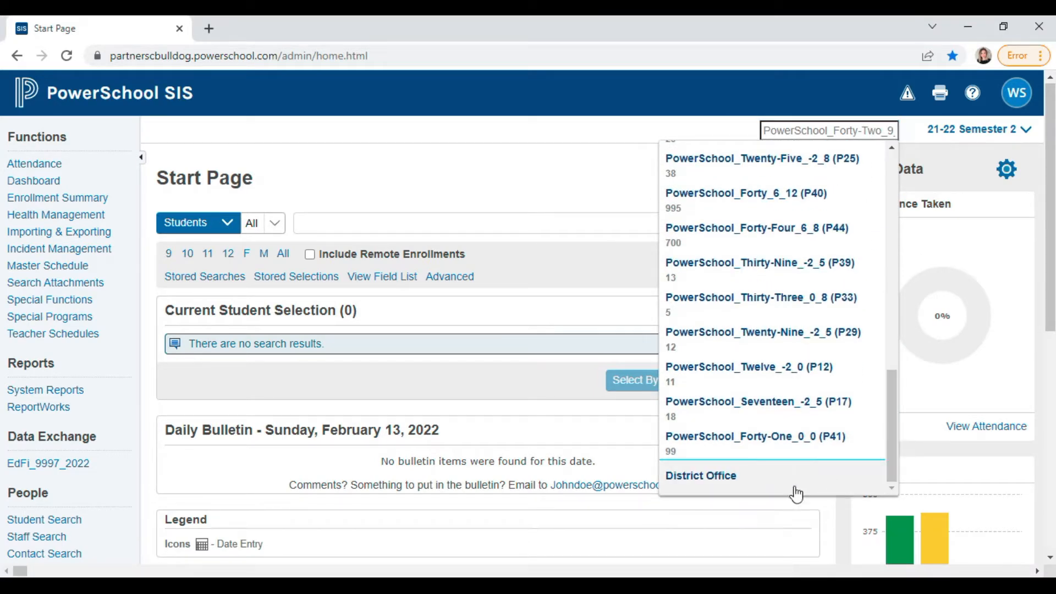
left_click(750, 484)
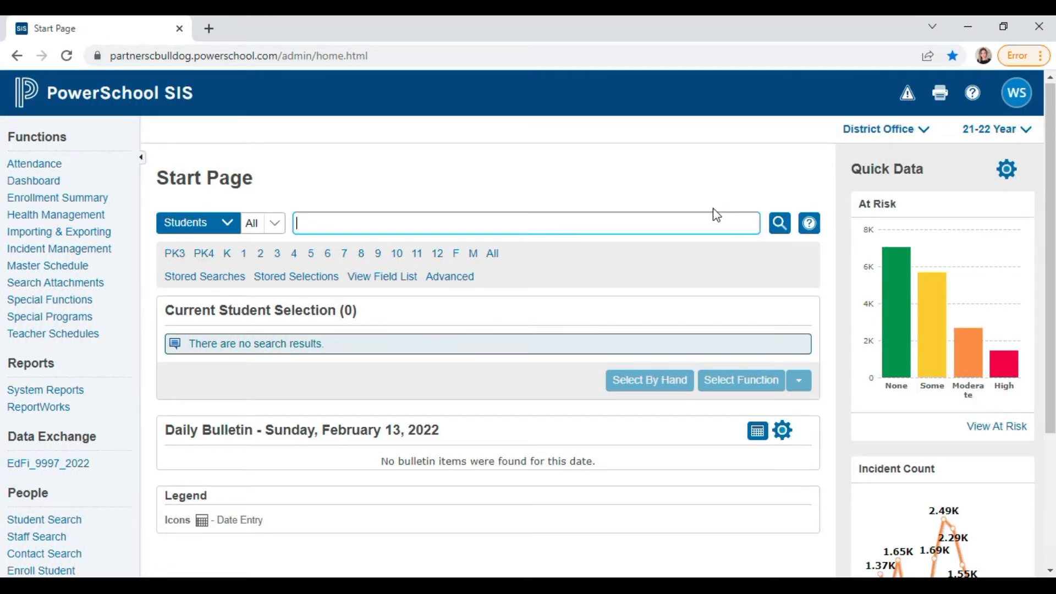
left_click(925, 132)
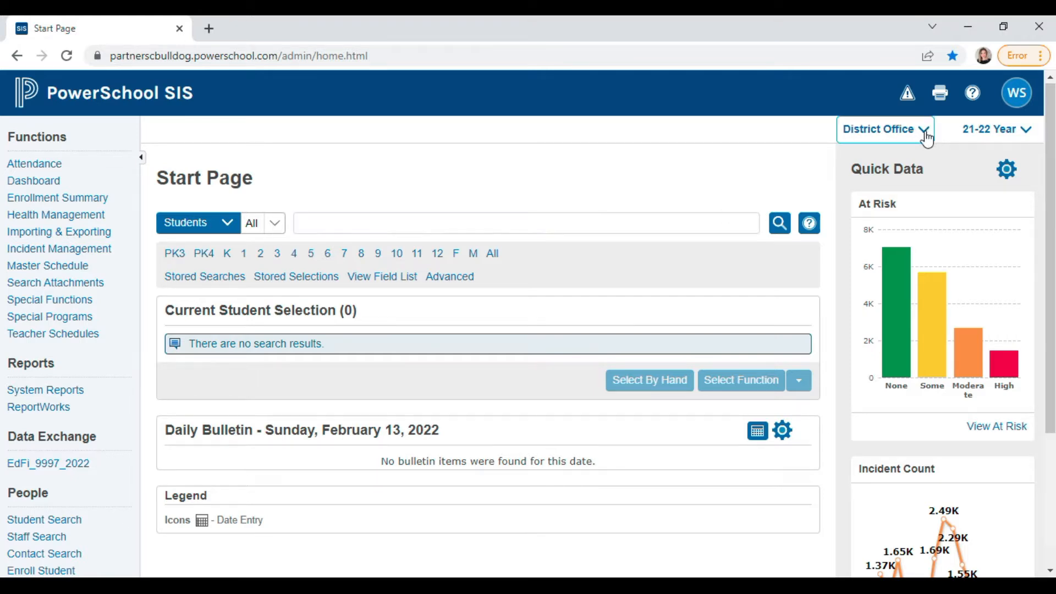
left_click(764, 483)
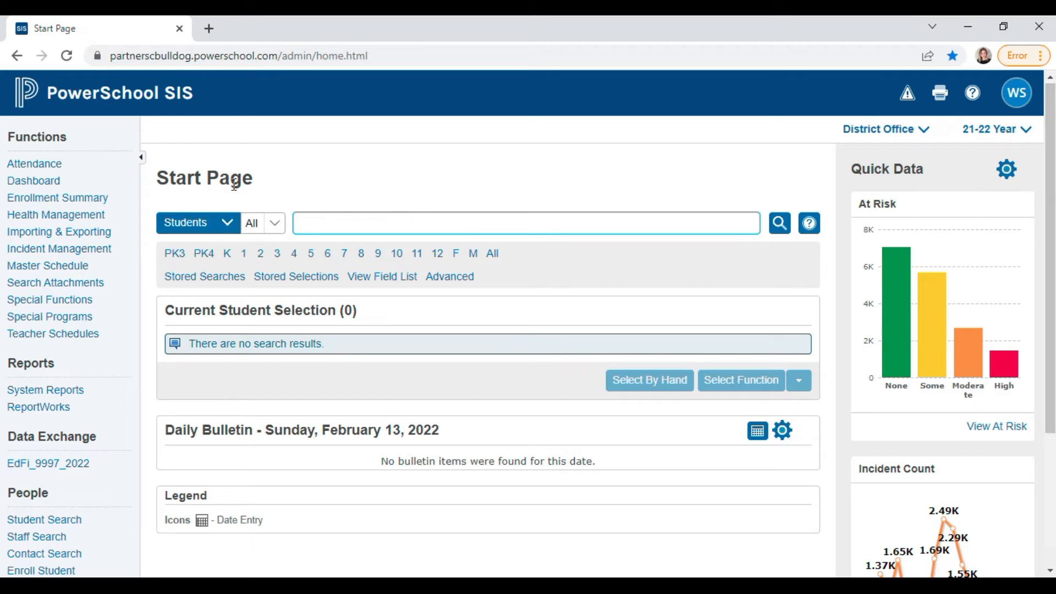
left_click(226, 226)
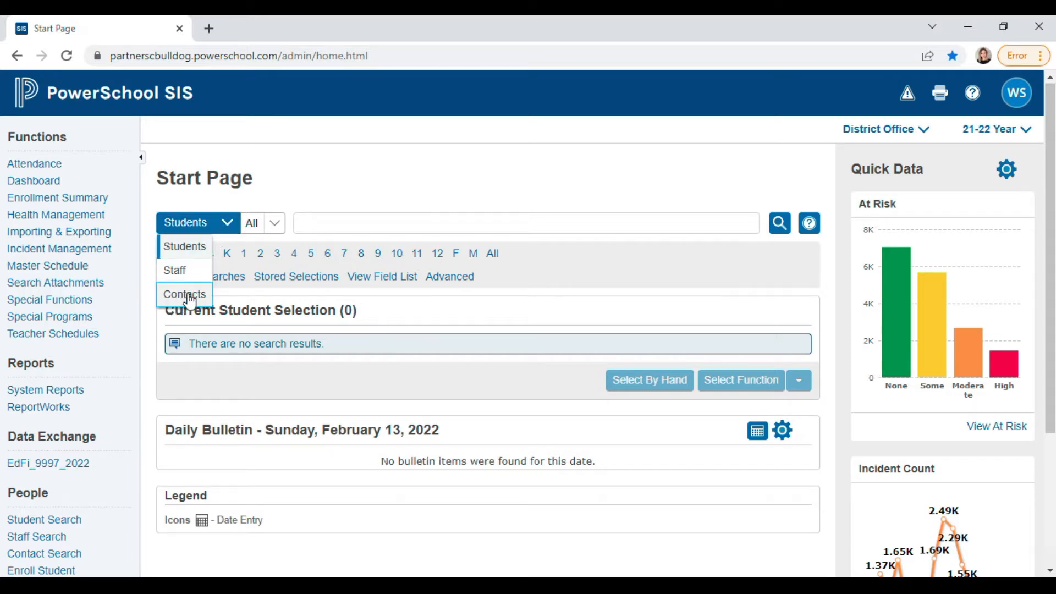
left_click(179, 244)
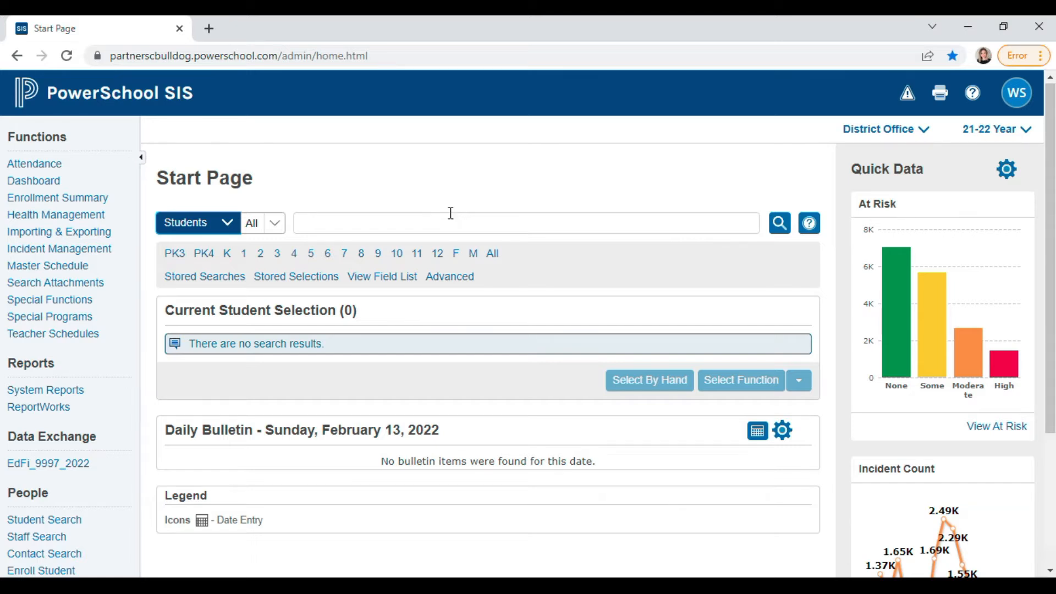
- Search the Start Page for the surname, then replace it with a slash-prefixed version to include inactive students
left_click(350, 230)
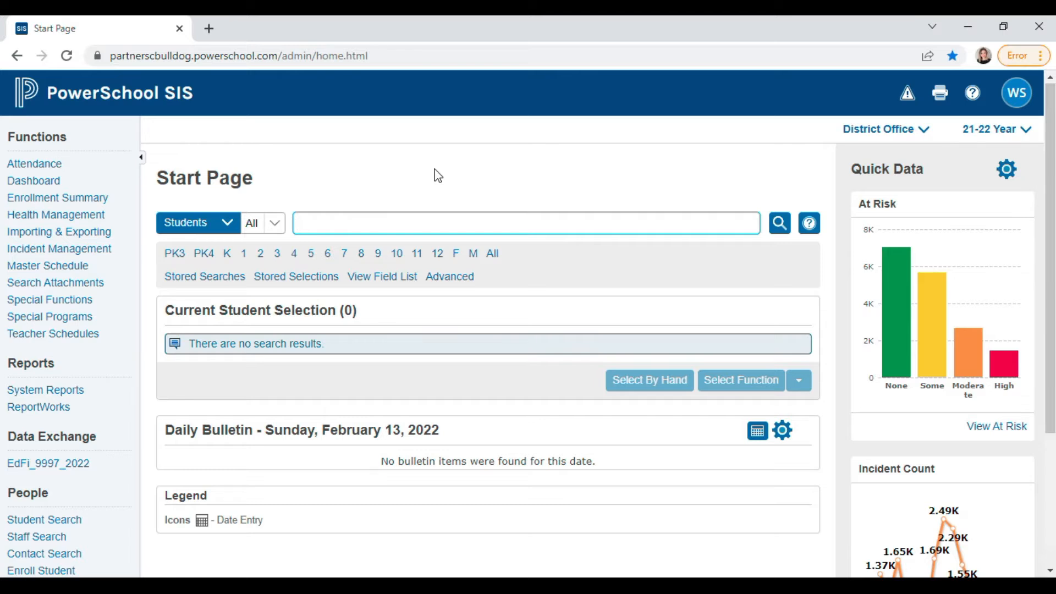
type("Ba")
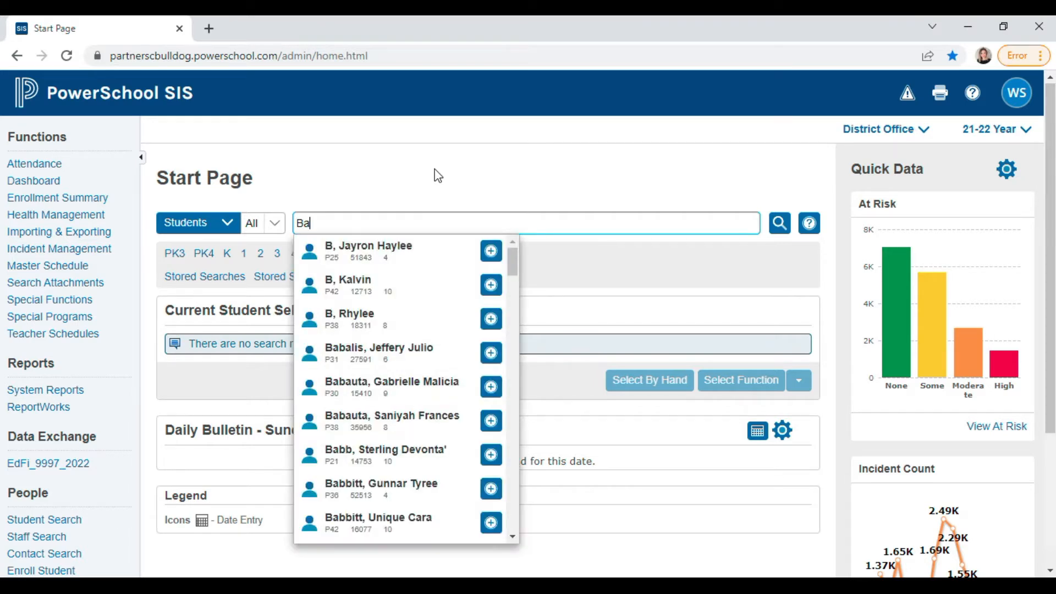
type("iley,")
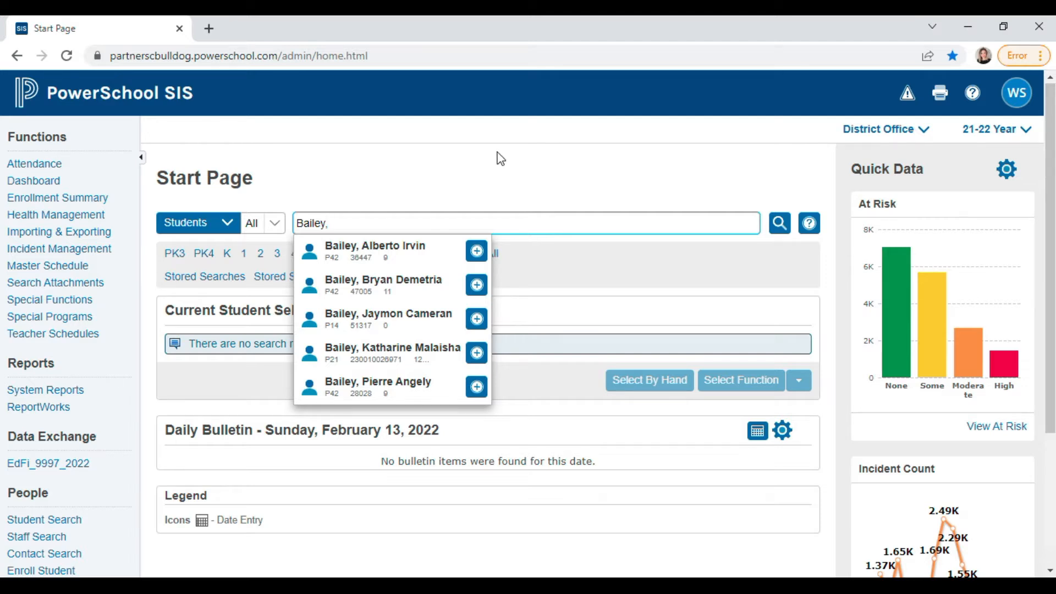
left_click_drag(346, 223, 290, 228)
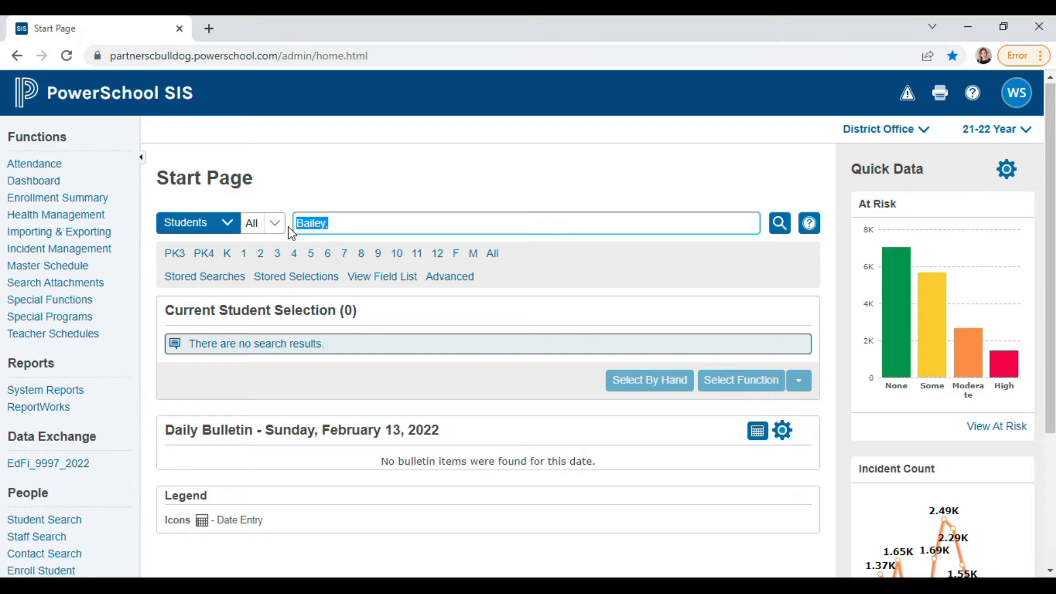
type("/Bailey")
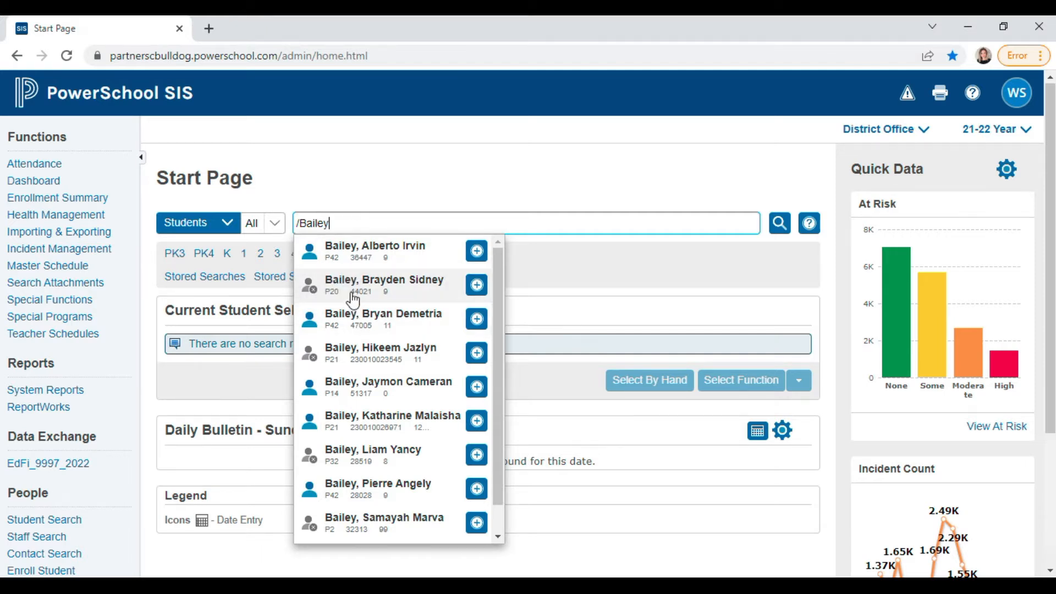
scroll(494, 286, "down", 1)
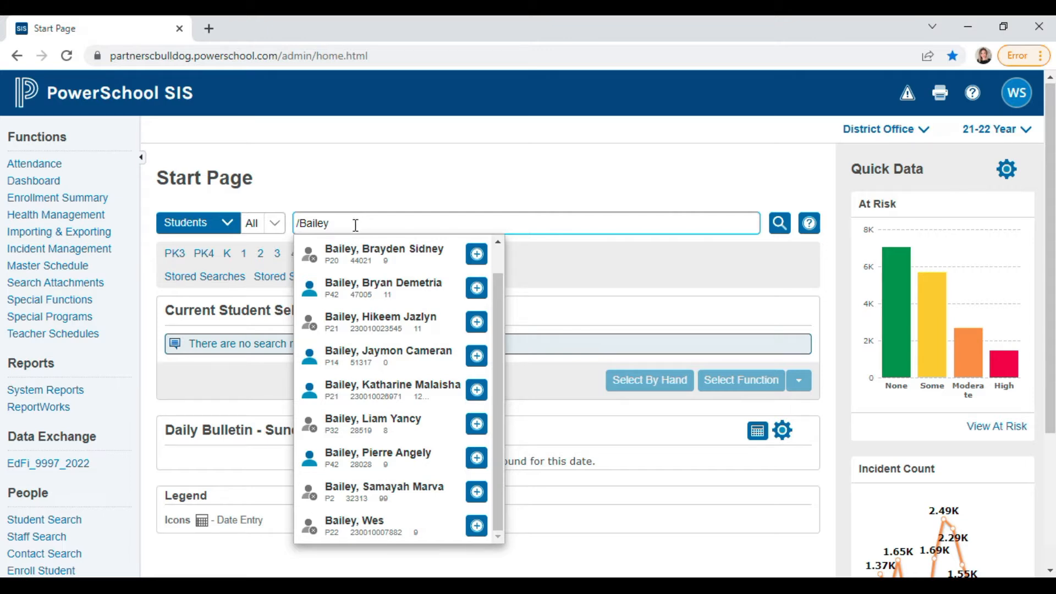
- Replace the search with the new student's slash-prefixed surname and try several first names to check for matches
left_click(299, 224)
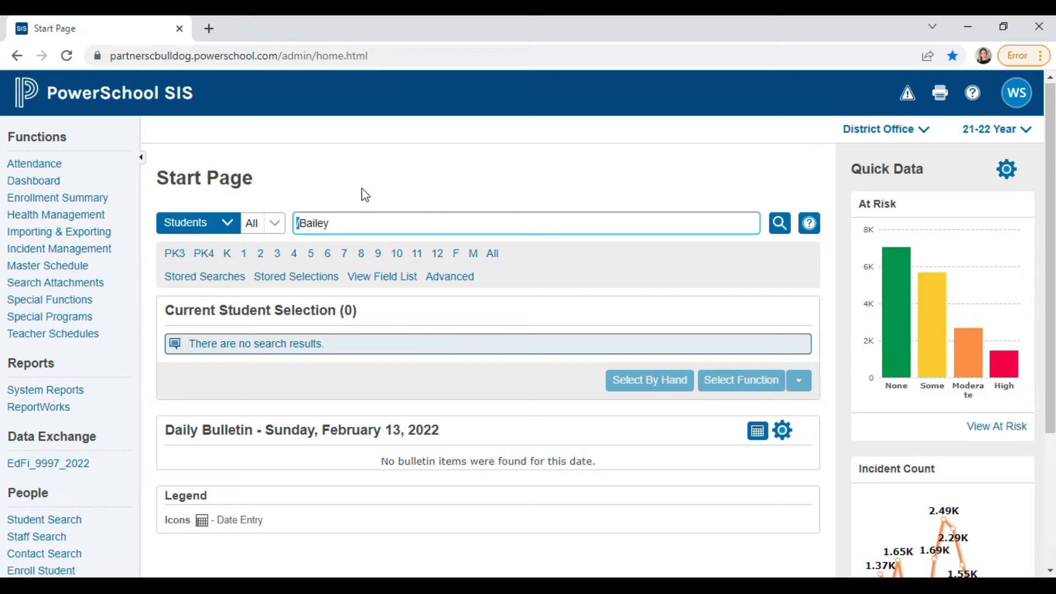
key("ctrl+a")
key("BackSpace")
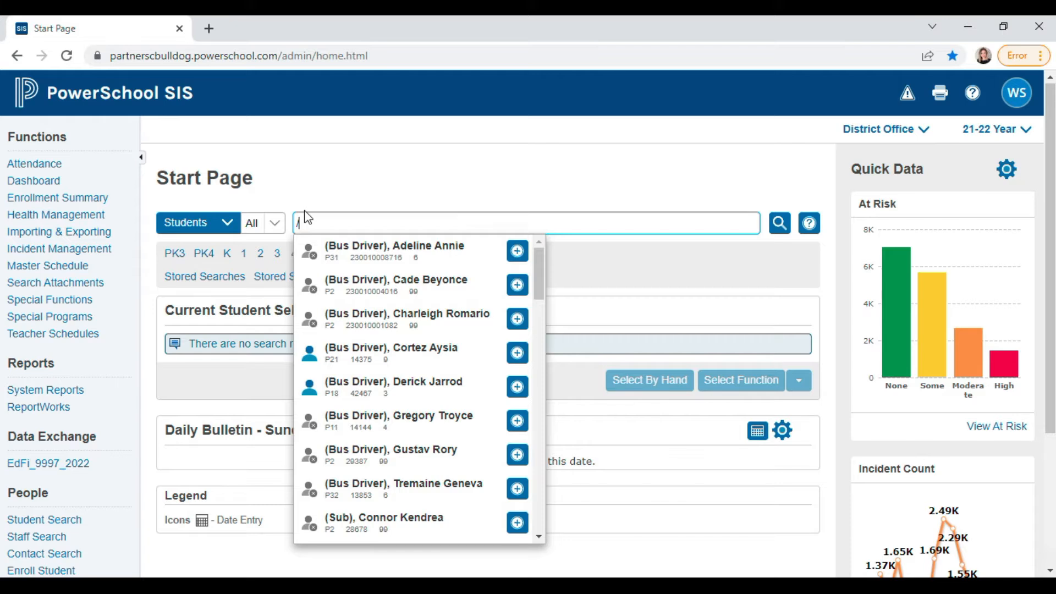
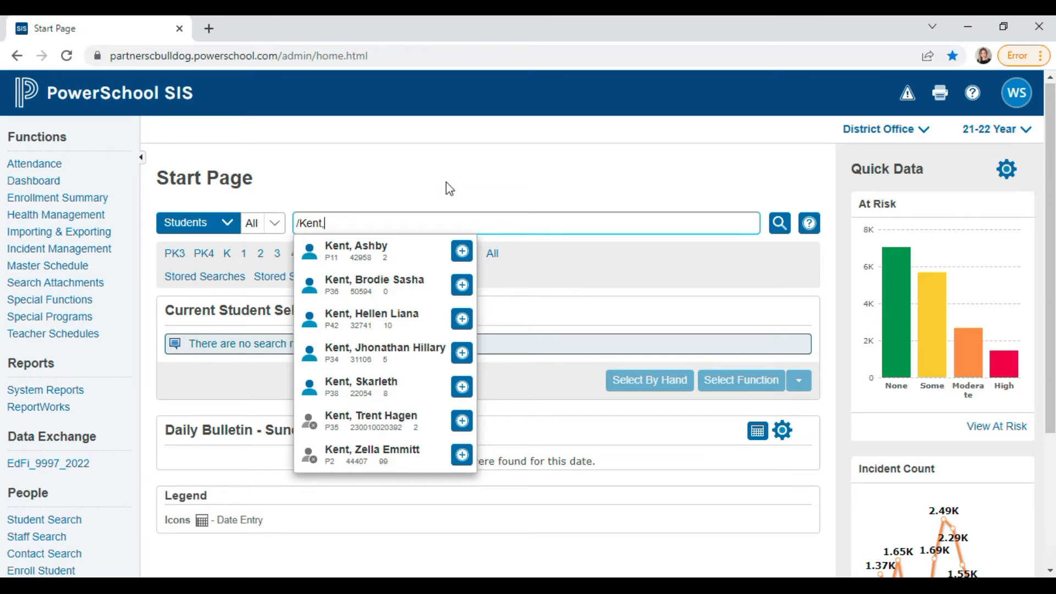
left_click(619, 281)
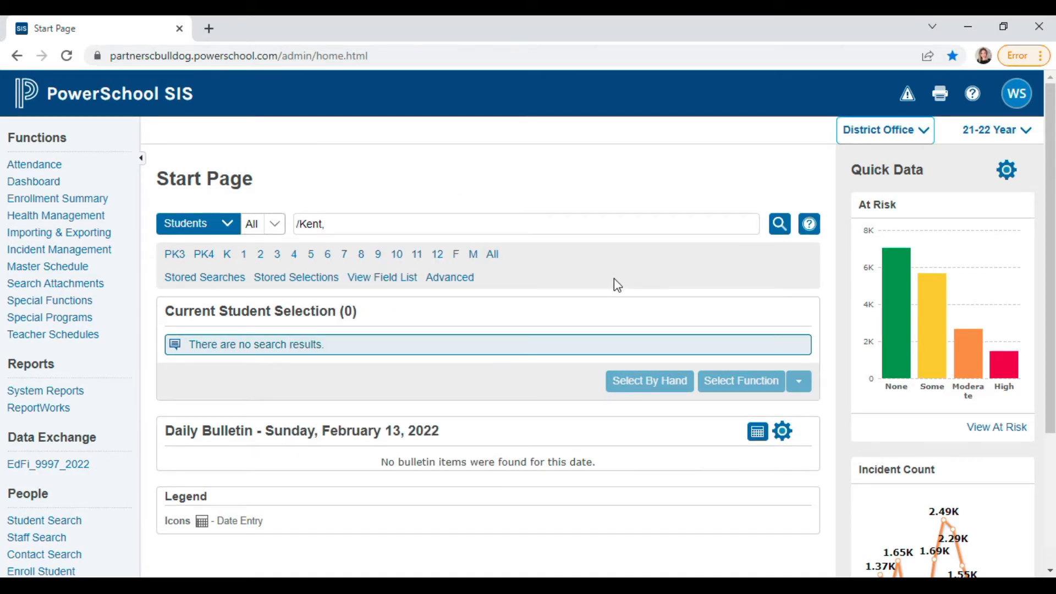
- Select PowerSchool_Forty-Two_9_12 (P42) at the top of the school list and scroll the Start Page sidebar
left_click(891, 136)
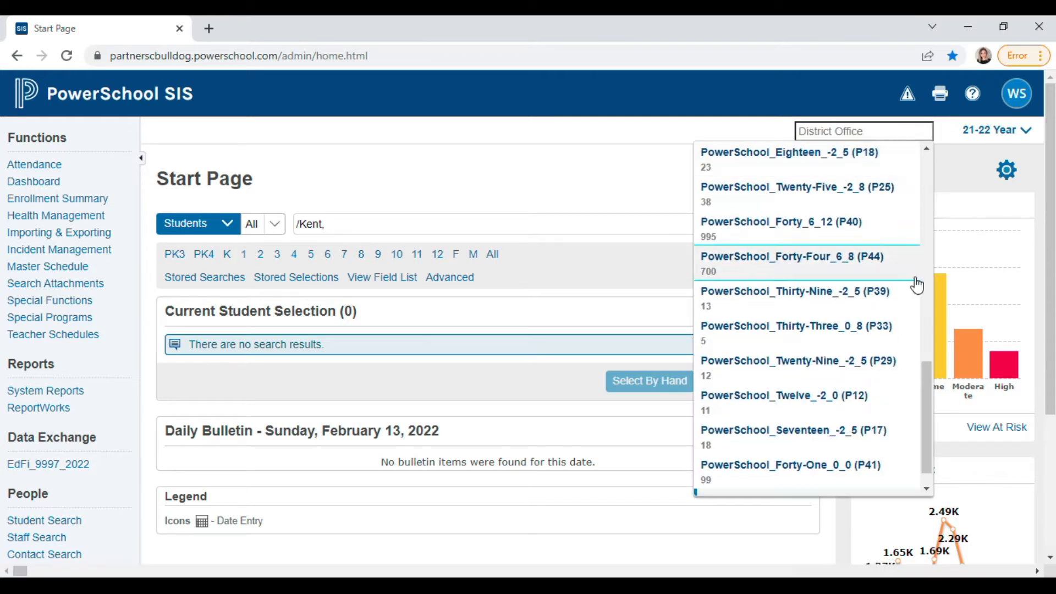
left_click_drag(928, 396, 911, 189)
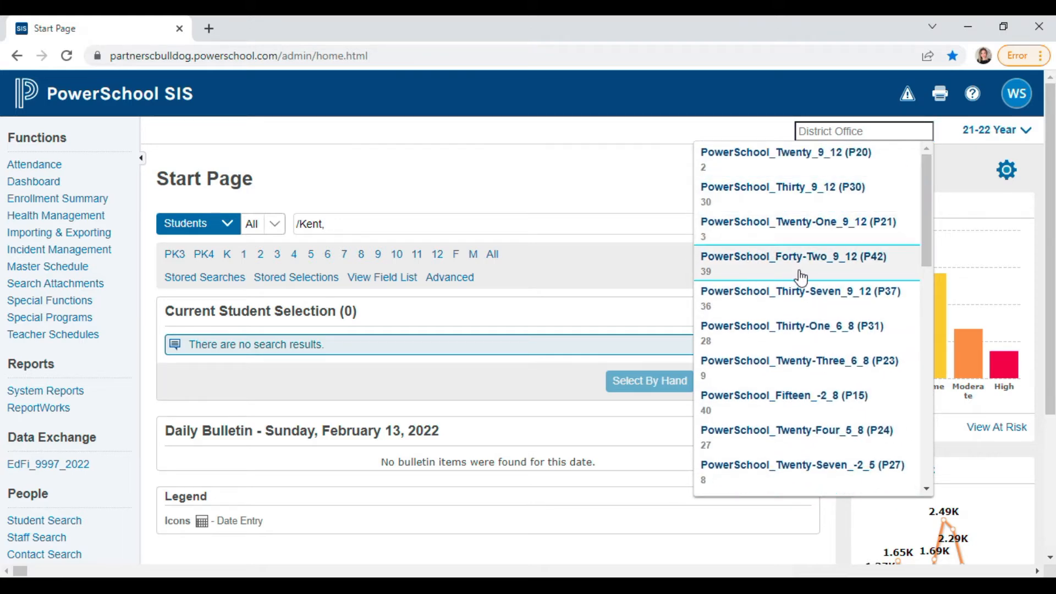
left_click(824, 262)
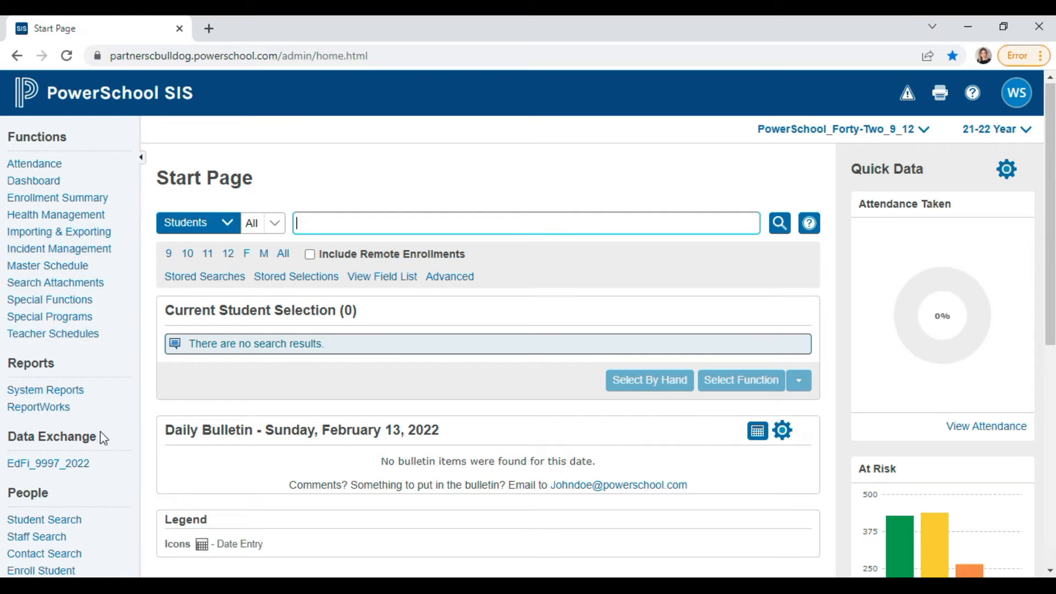
scroll(98, 442, "down", 1)
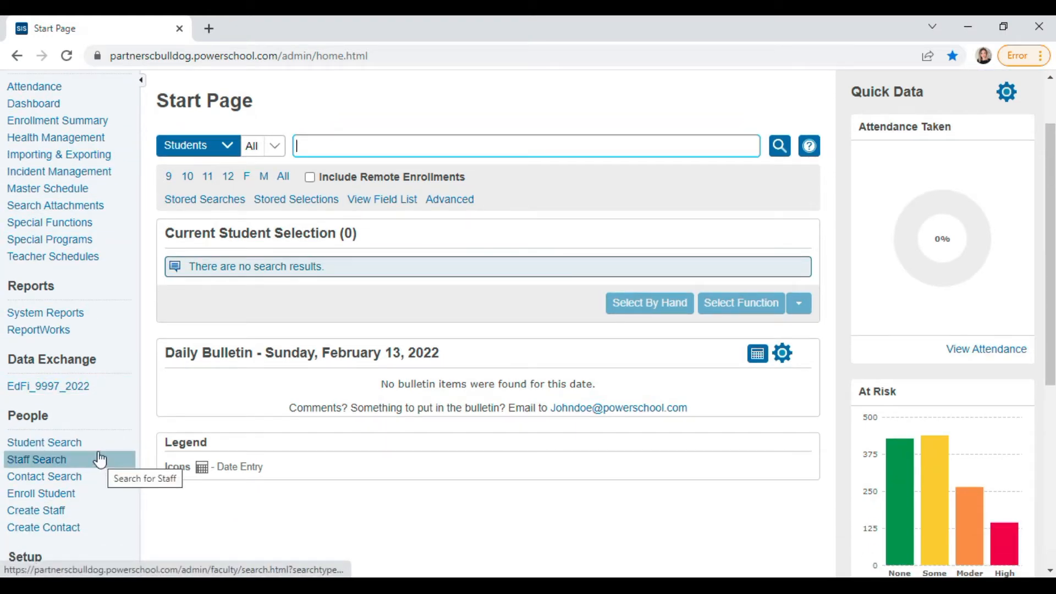
scroll(88, 385, "up", 1)
scroll(88, 380, "down", 1)
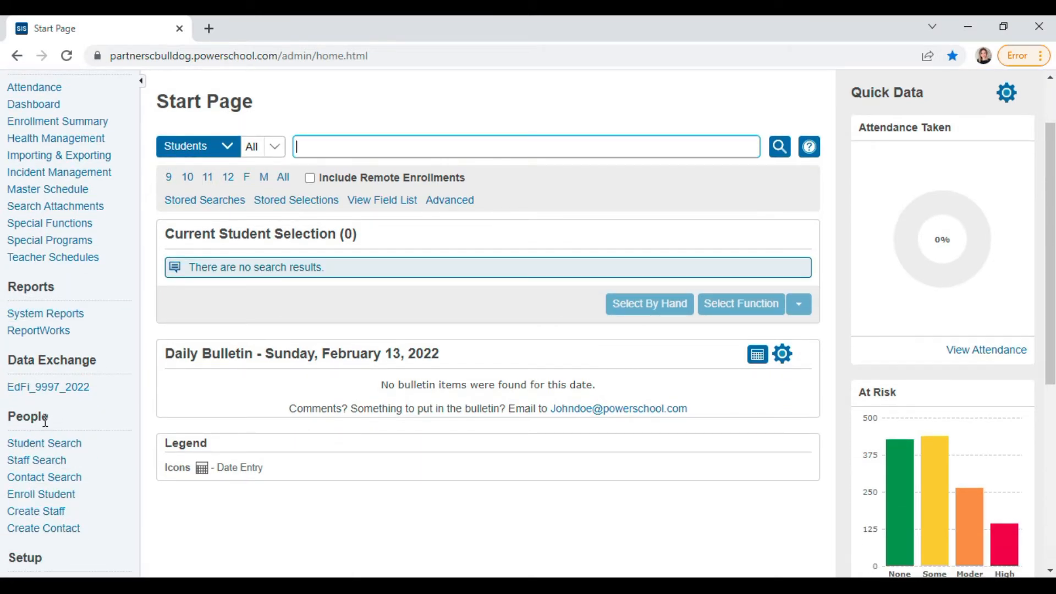
scroll(88, 434, "down", 2)
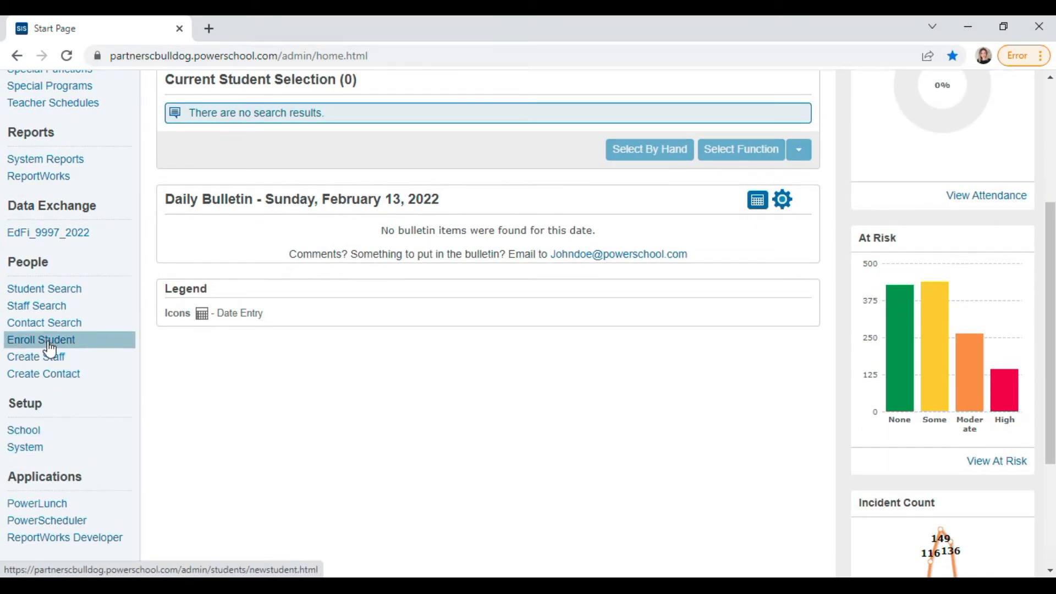
- Open Enroll New Student, enter the preferred last, first and middle names, and copy them to Legal Name
left_click(52, 346)
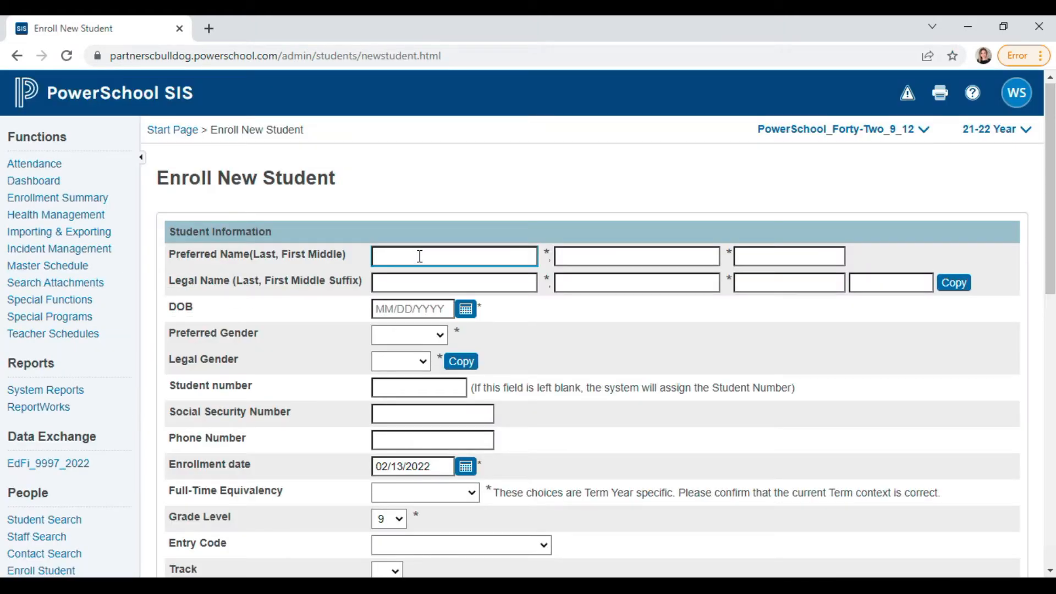
left_click(408, 258)
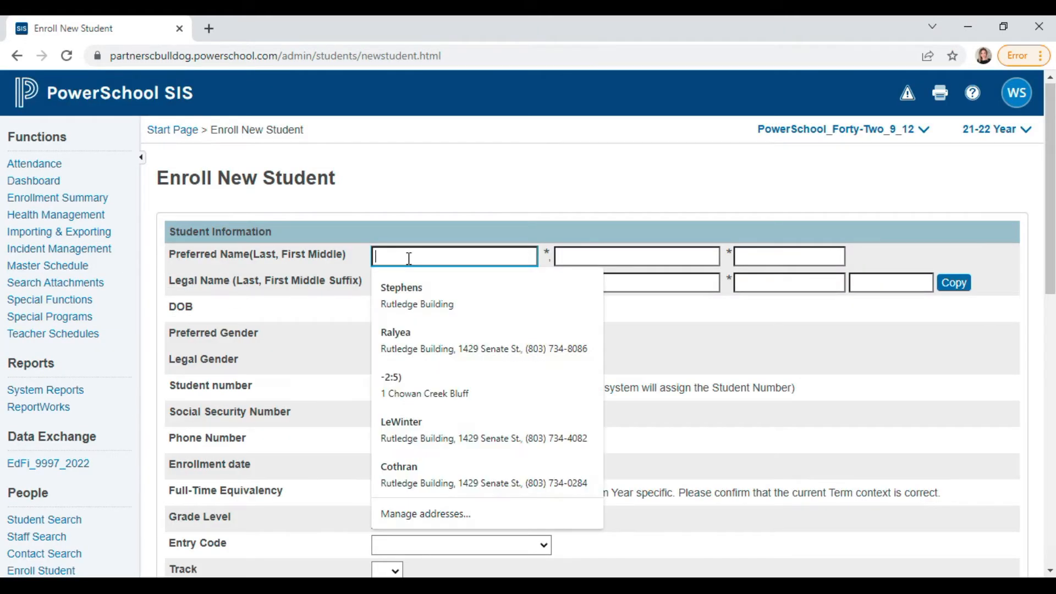
type("B")
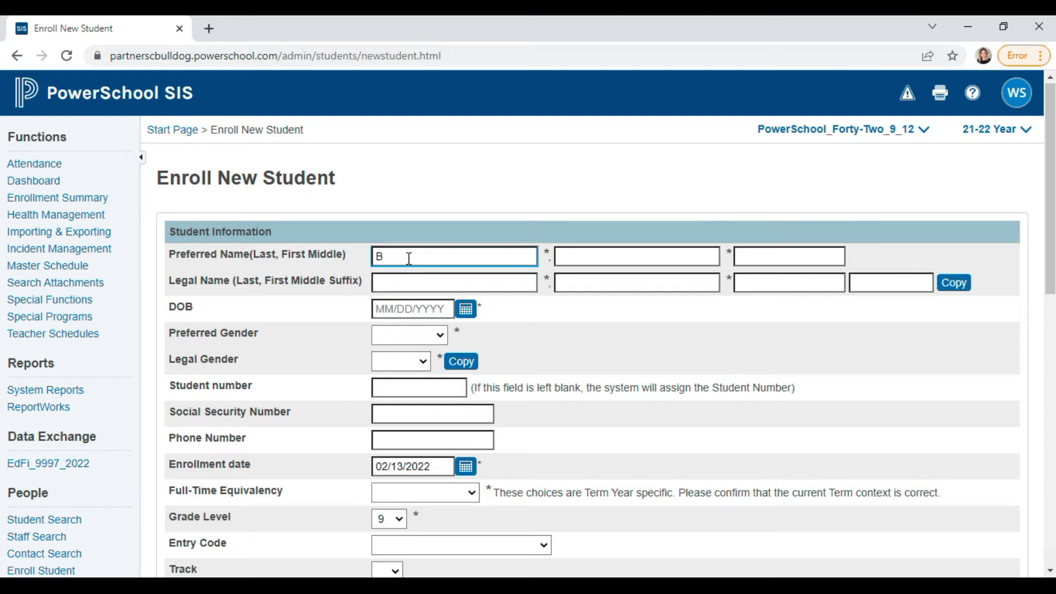
key("BackSpace")
key("Tab")
key("Tab")
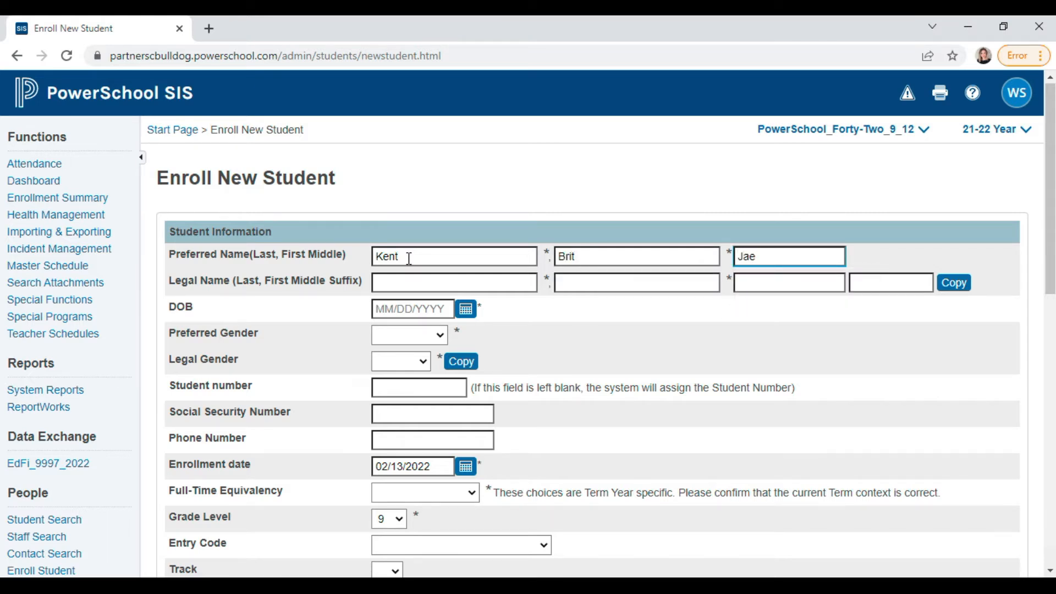
key("Tab")
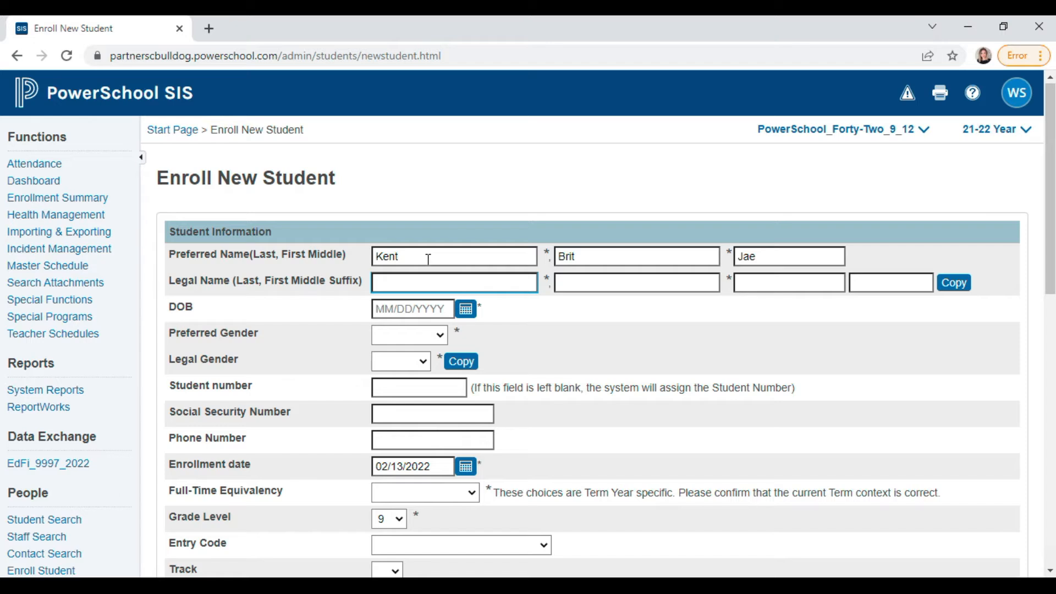
left_click(955, 284)
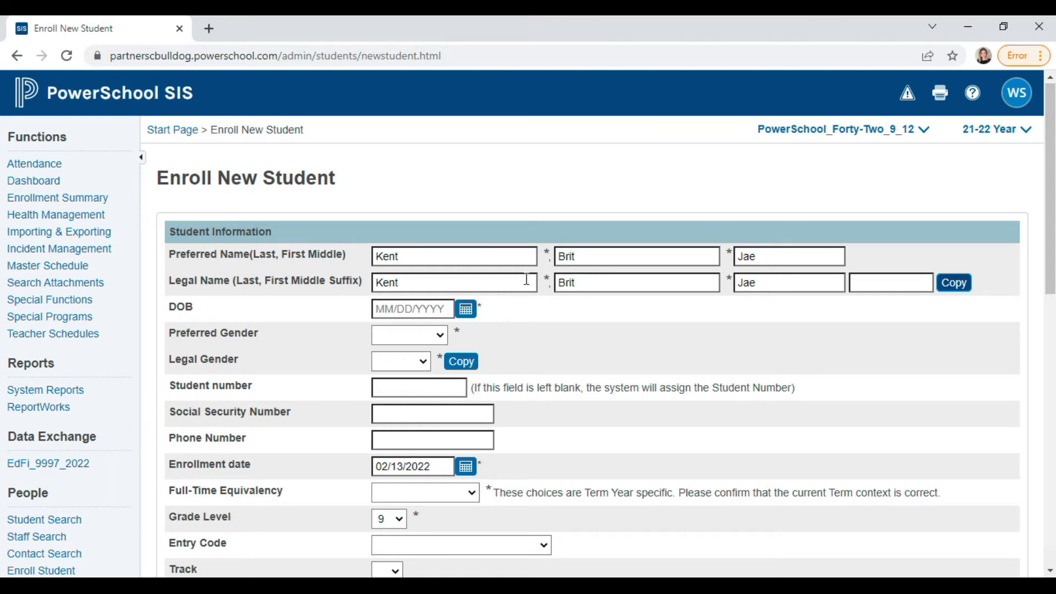
- Change the legal first name to the suggested alternative name
left_click(597, 282)
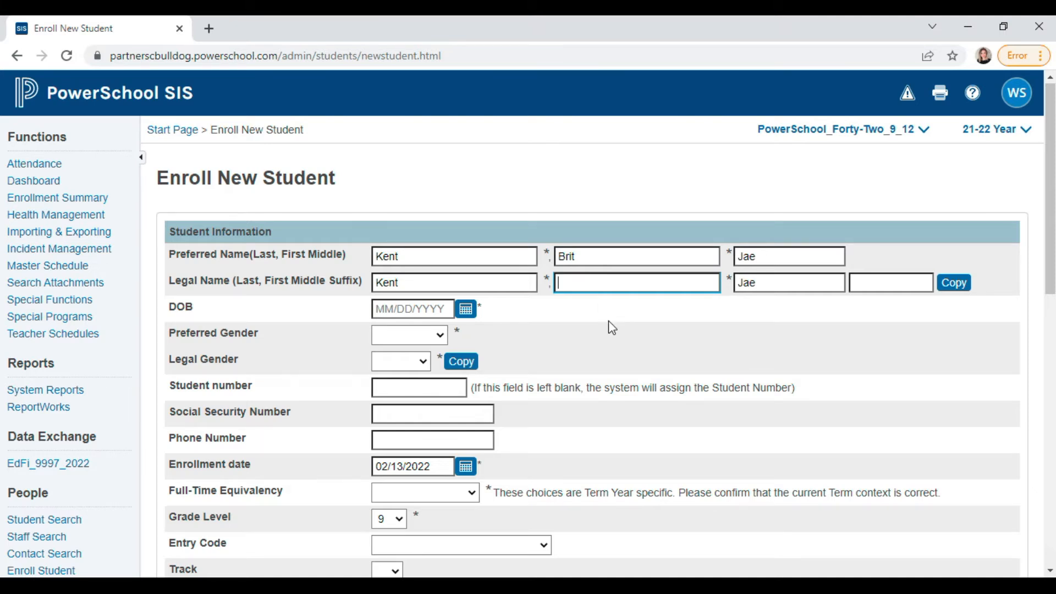
type("M")
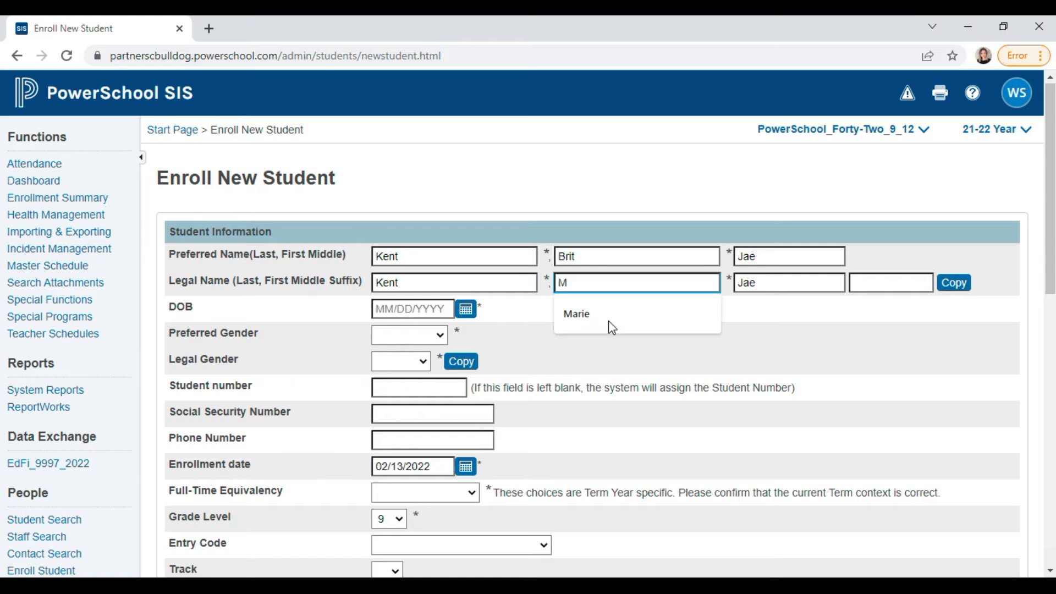
type("ari")
left_click(612, 327)
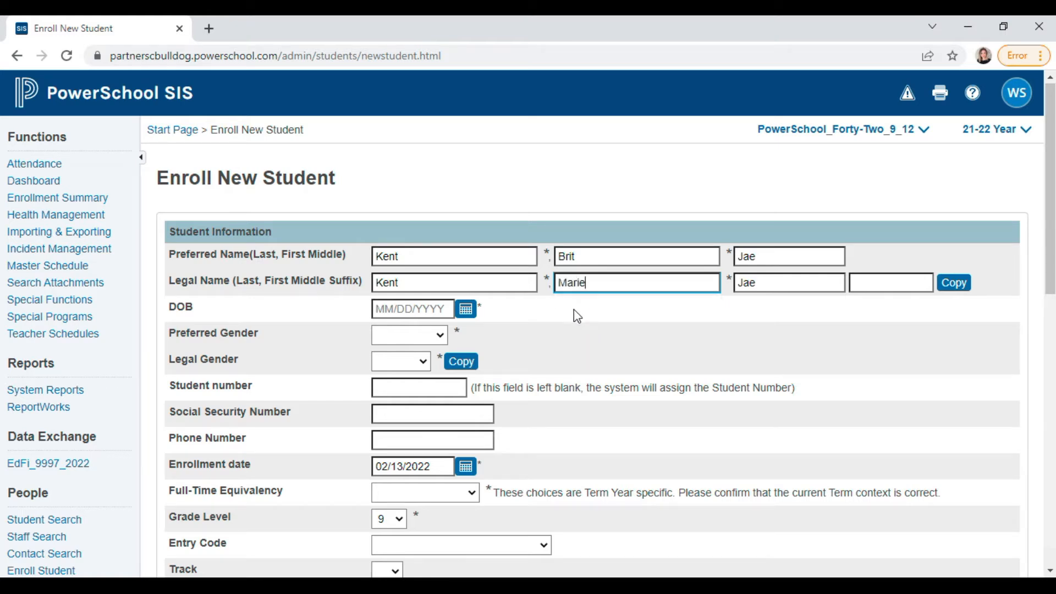
left_click(498, 332)
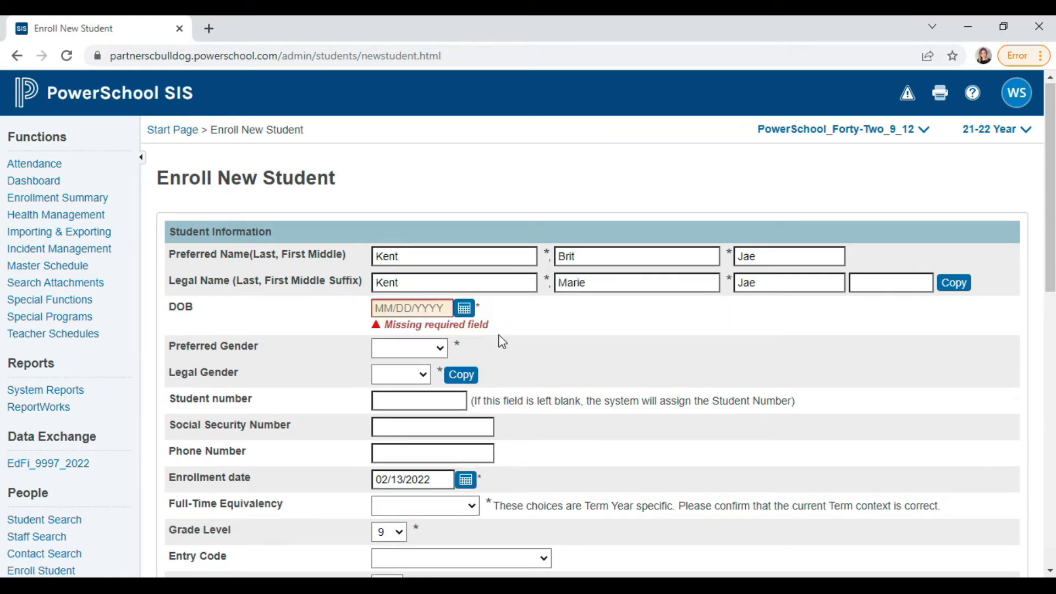
left_click(464, 307)
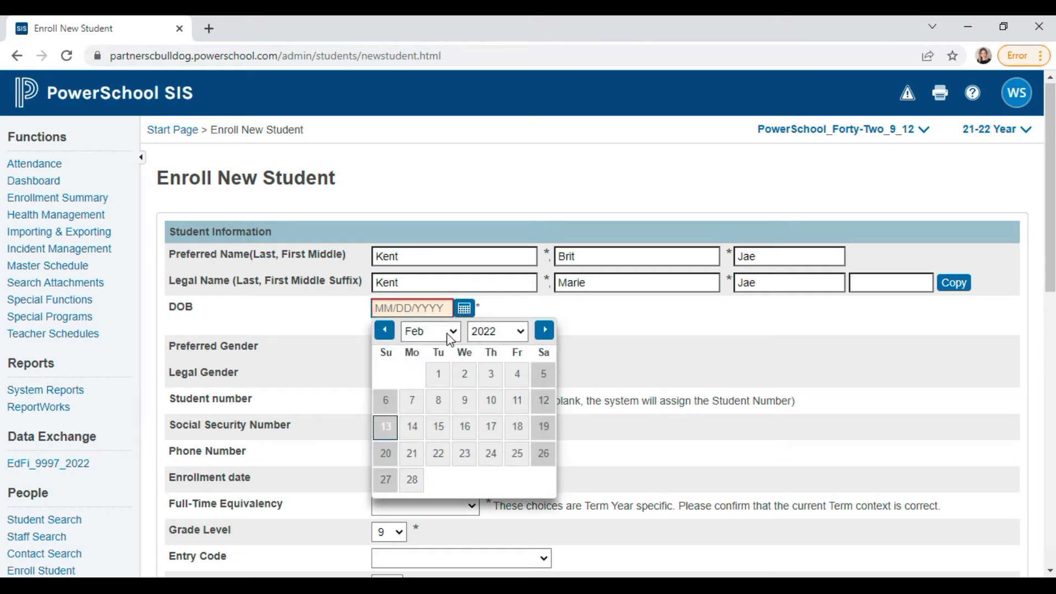
left_click(450, 339)
left_click(427, 388)
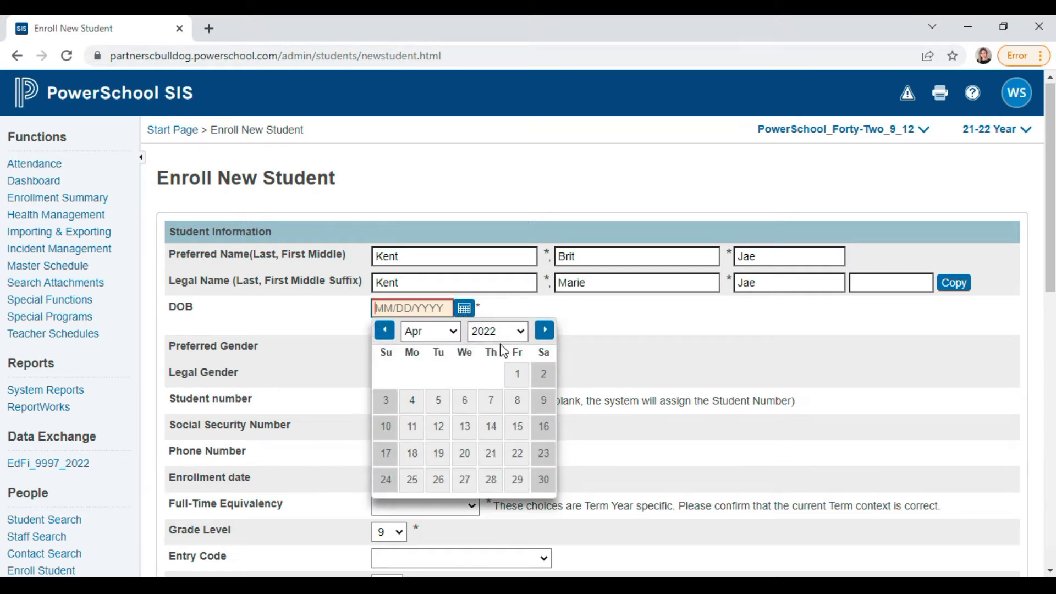
left_click(515, 411)
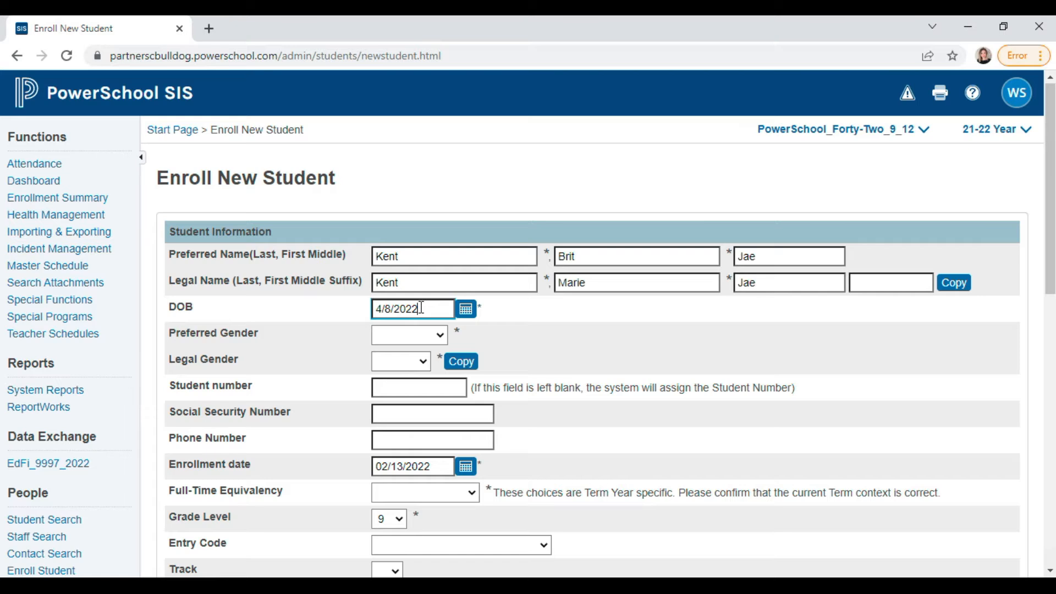
left_click_drag(406, 311, 417, 311)
type("06")
- Set both preferred and legal gender to Female
left_click(434, 337)
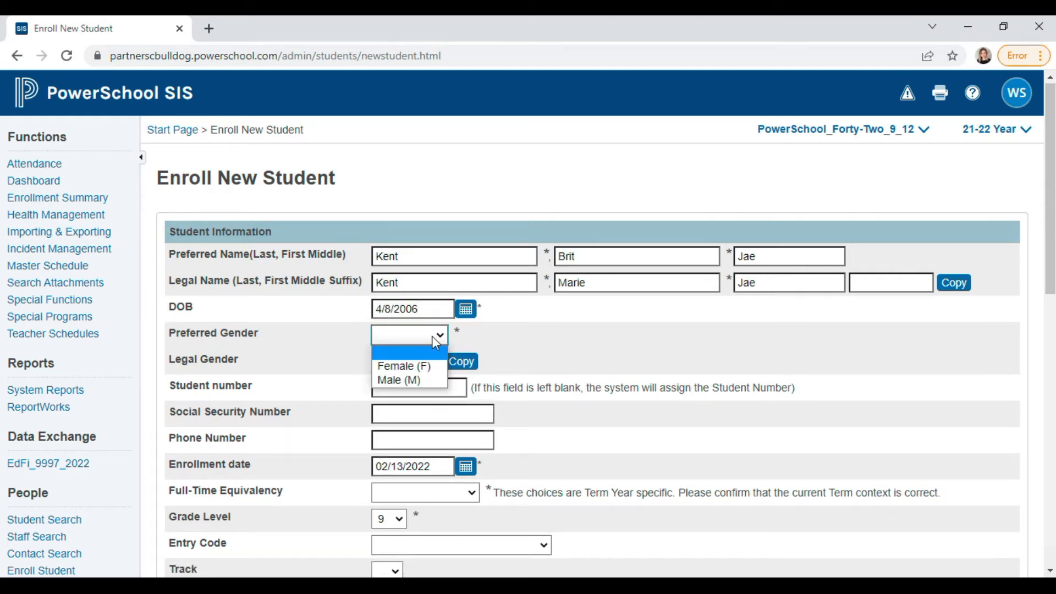
left_click(385, 366)
left_click(420, 362)
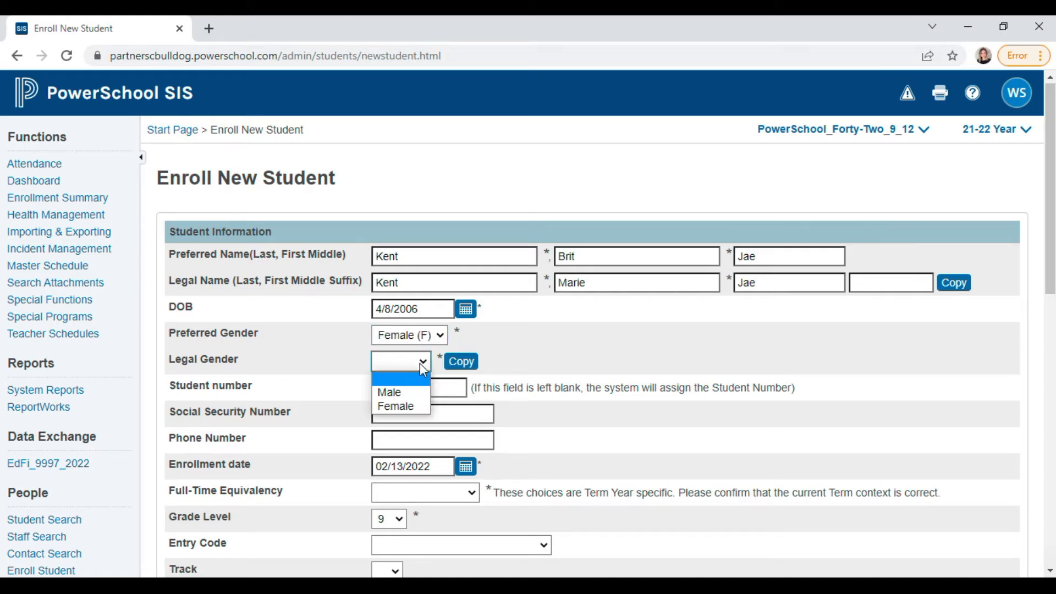
left_click(410, 407)
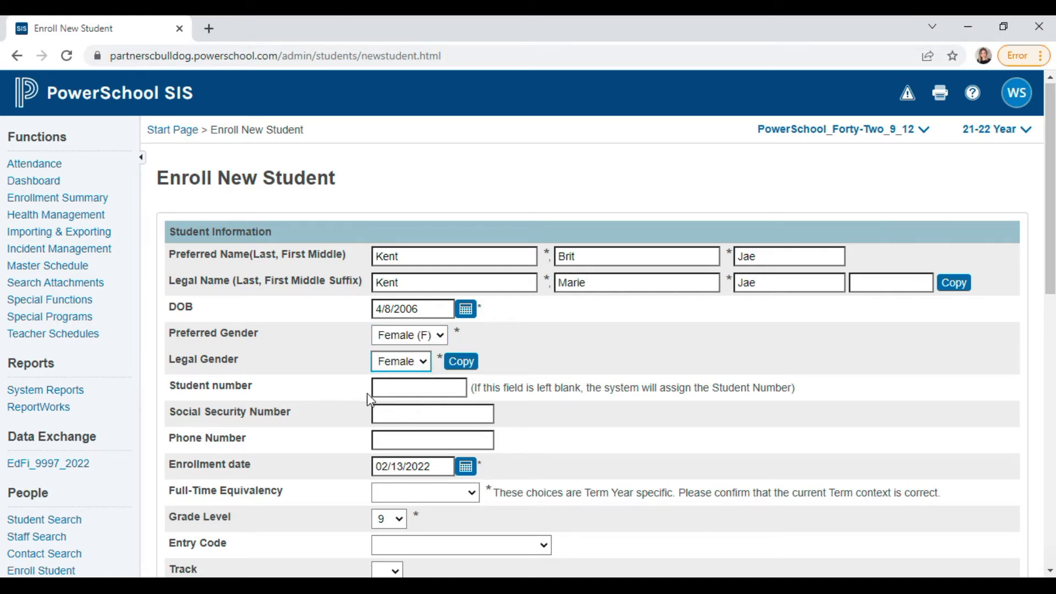
left_click(391, 396)
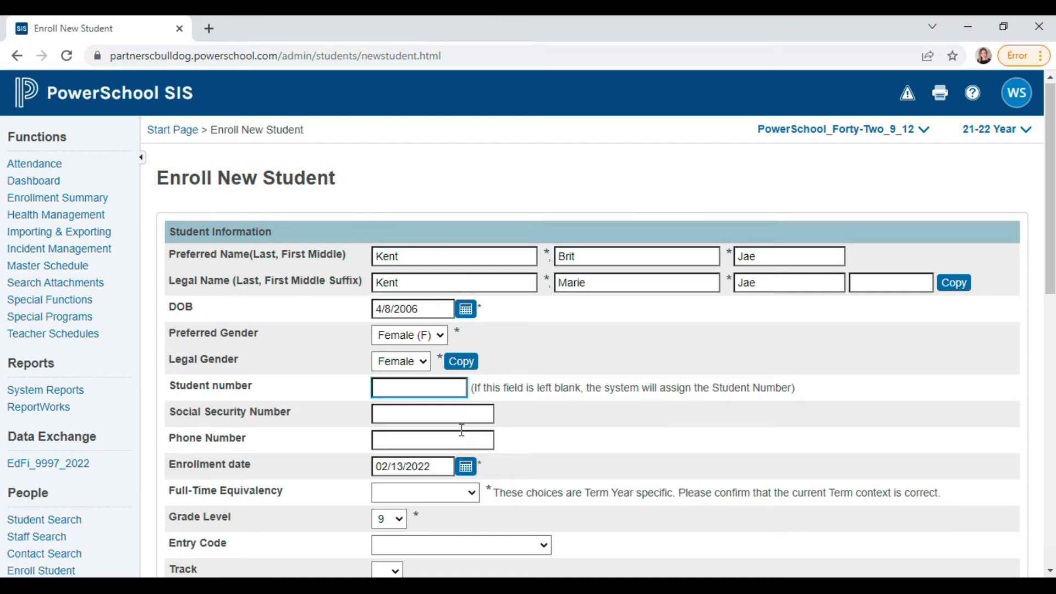
- Enter the student's phone number in the Phone Number field
left_click(410, 415)
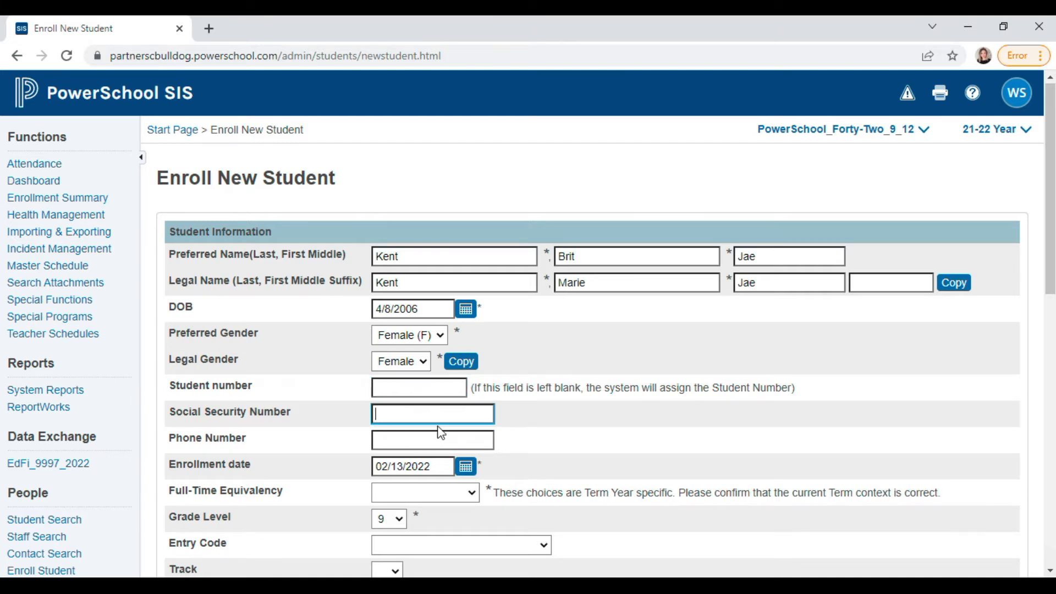
scroll(495, 418, "down", 1)
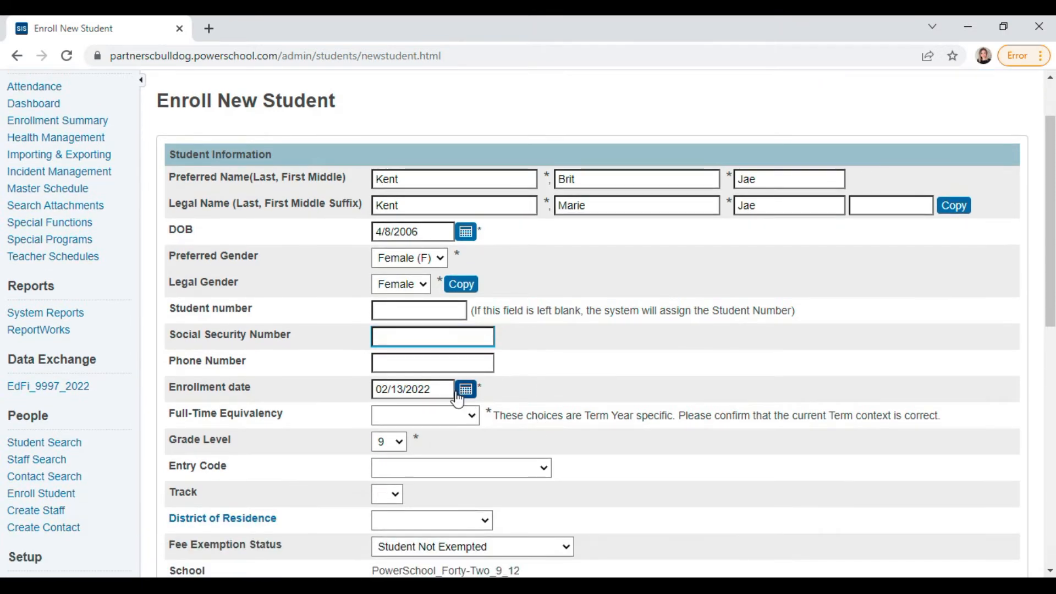
left_click(432, 366)
type("803")
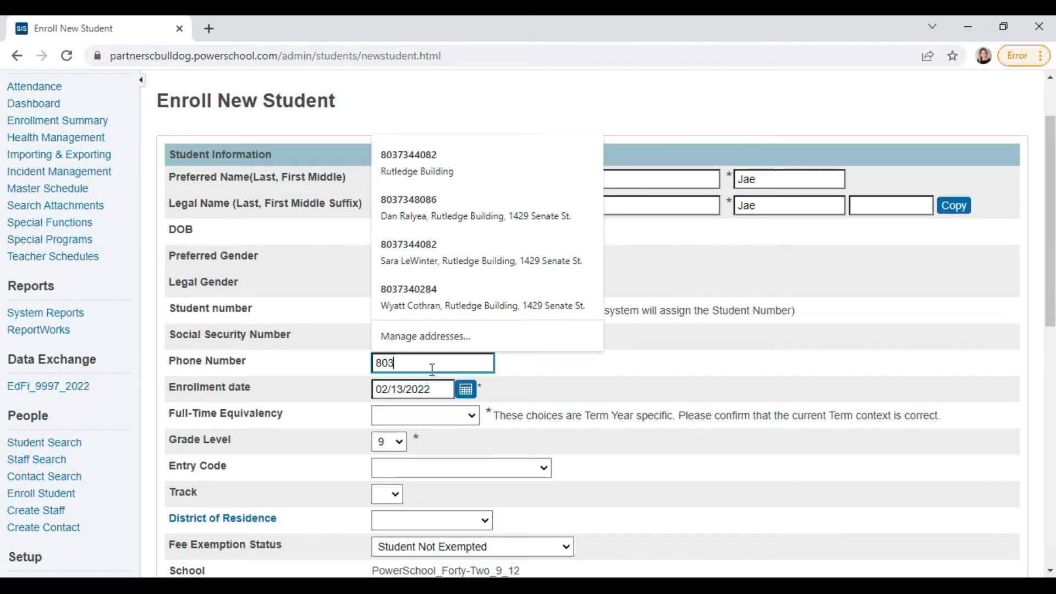
type("9999999")
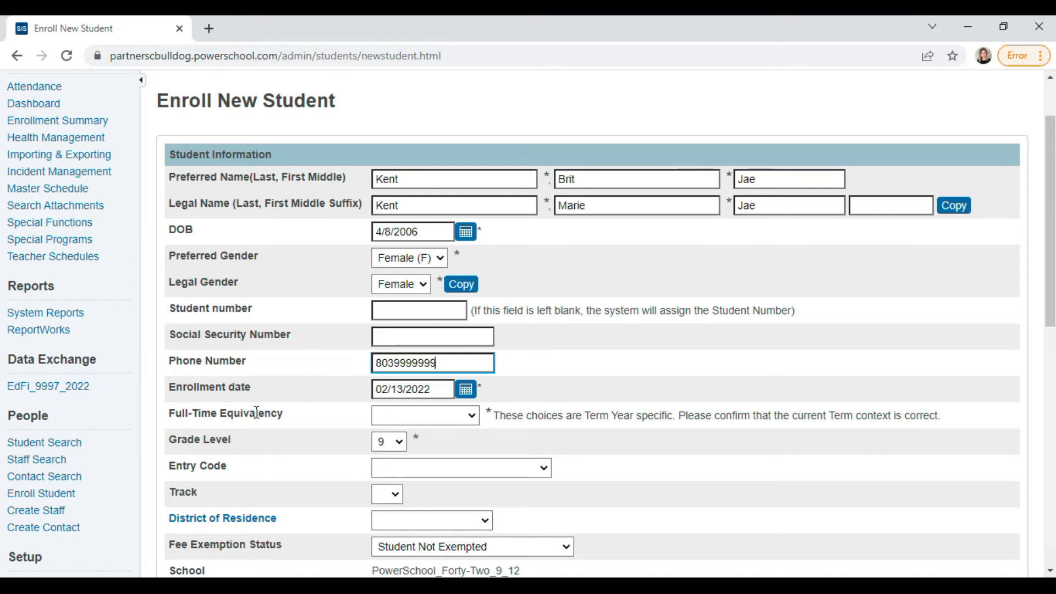
- Set the enrollment date to March 15, 2022 from the calendar
left_click(466, 389)
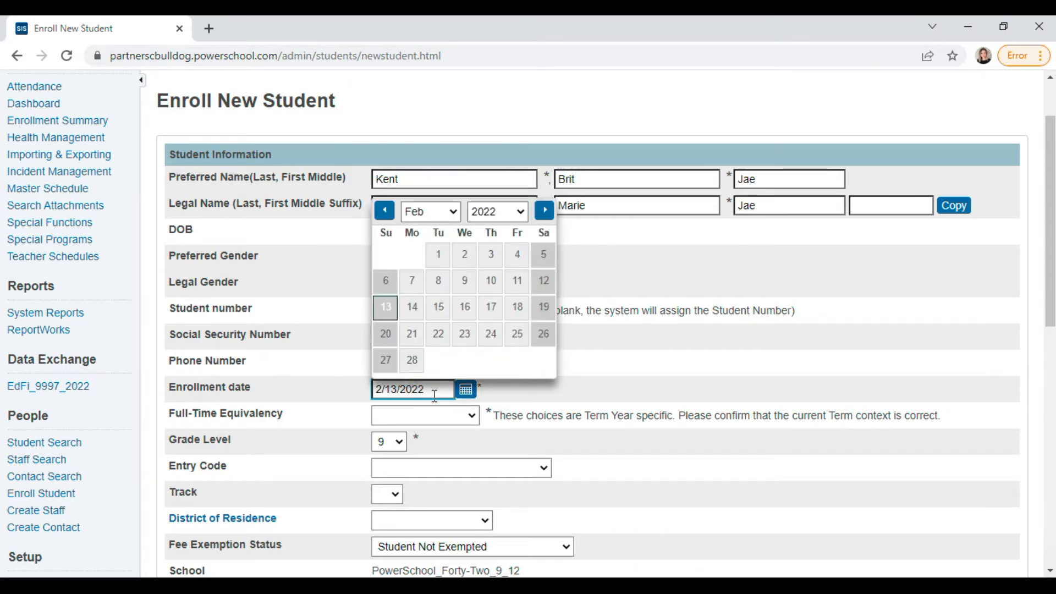
left_click(538, 399)
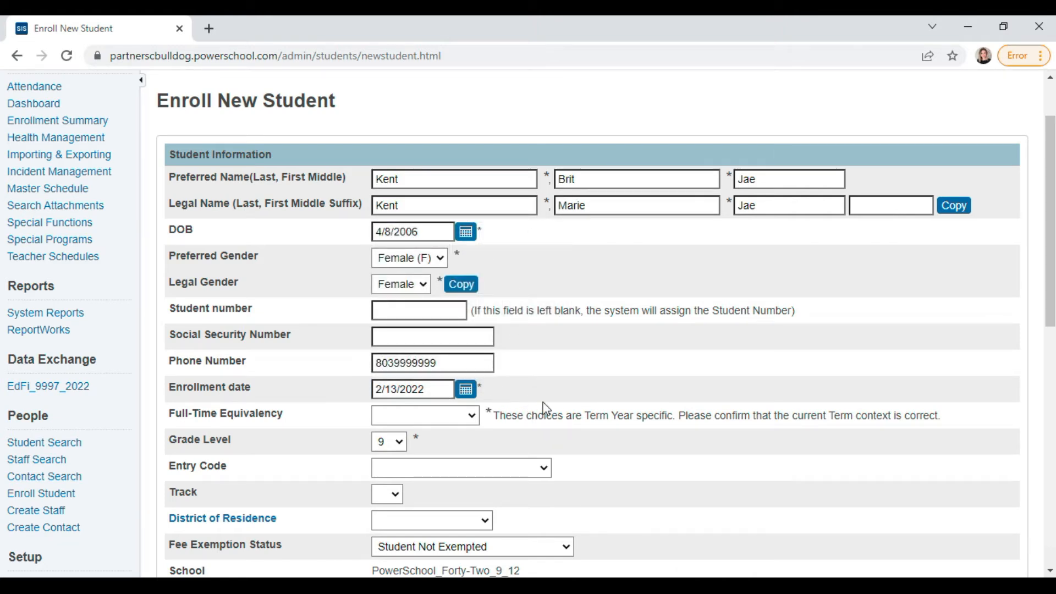
left_click(466, 390)
left_click(428, 213)
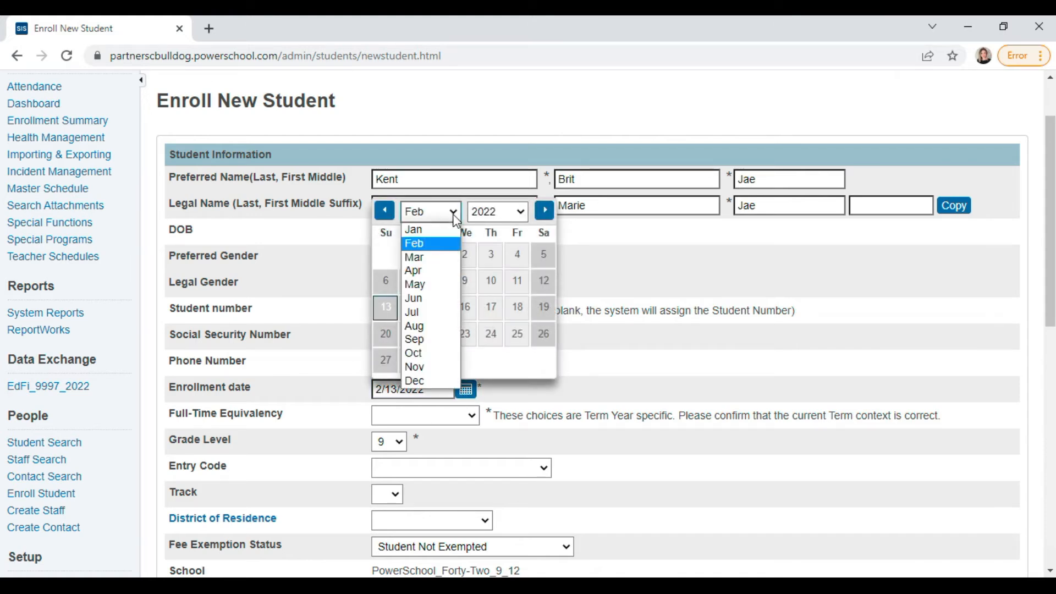
left_click(428, 258)
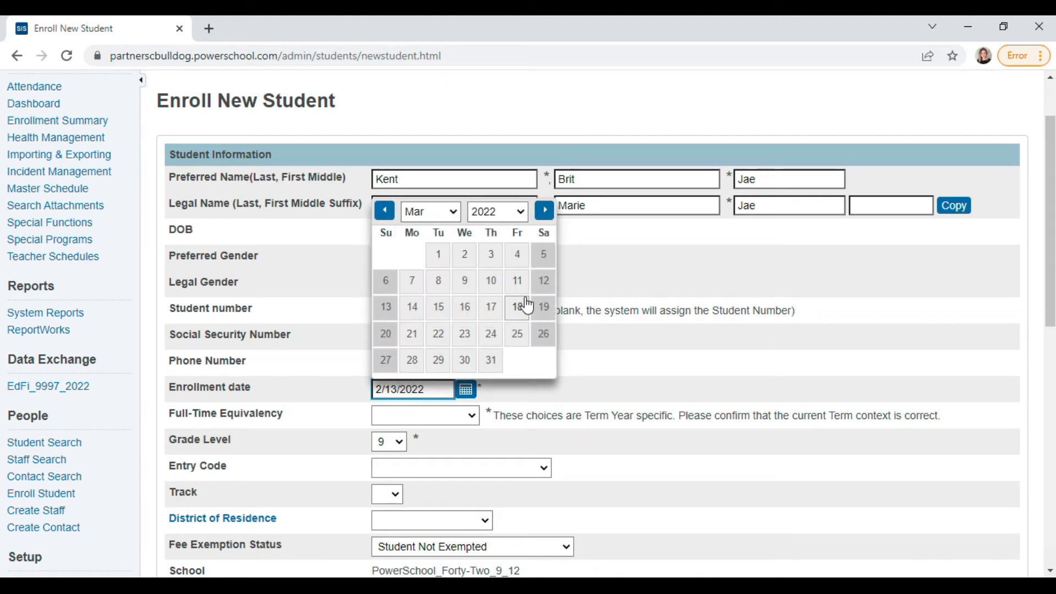
left_click(439, 319)
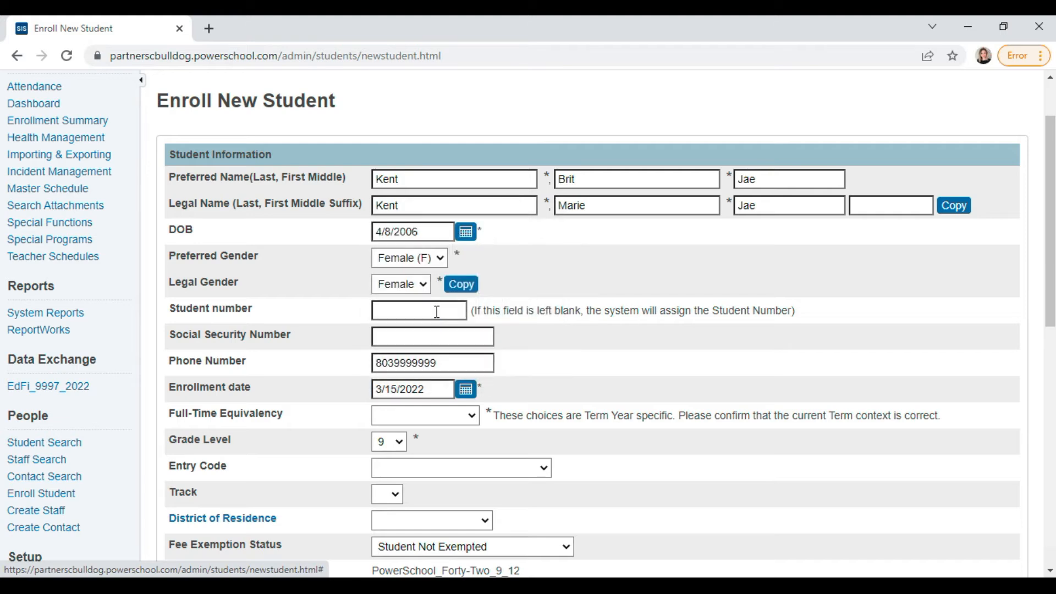
left_click(426, 389)
left_click_drag(422, 391, 414, 390)
left_click(429, 392)
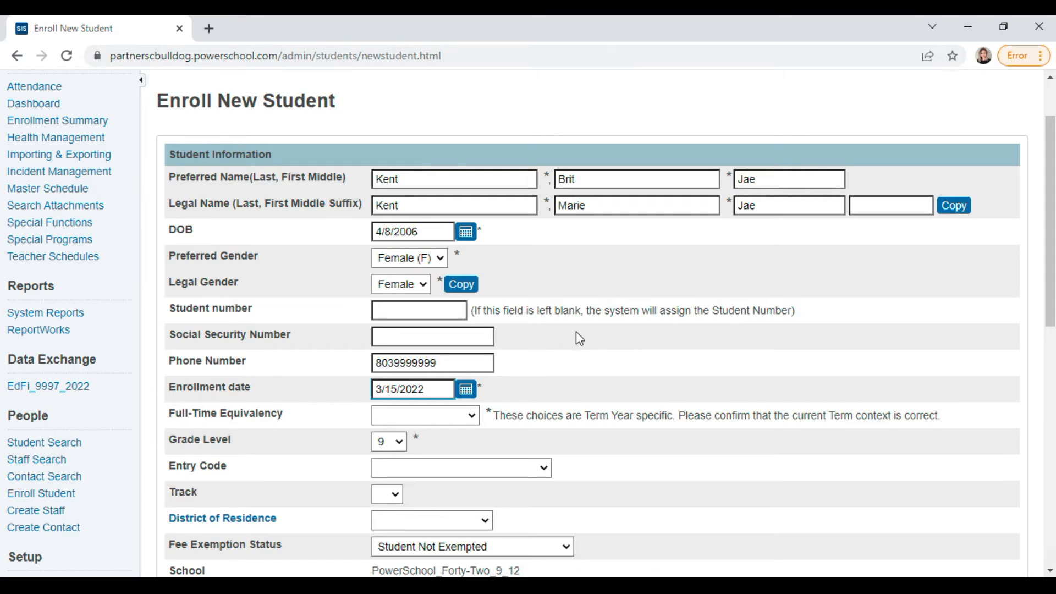
- Mark the student as a Full Time Student in grade level 10
scroll(567, 377, "down", 3)
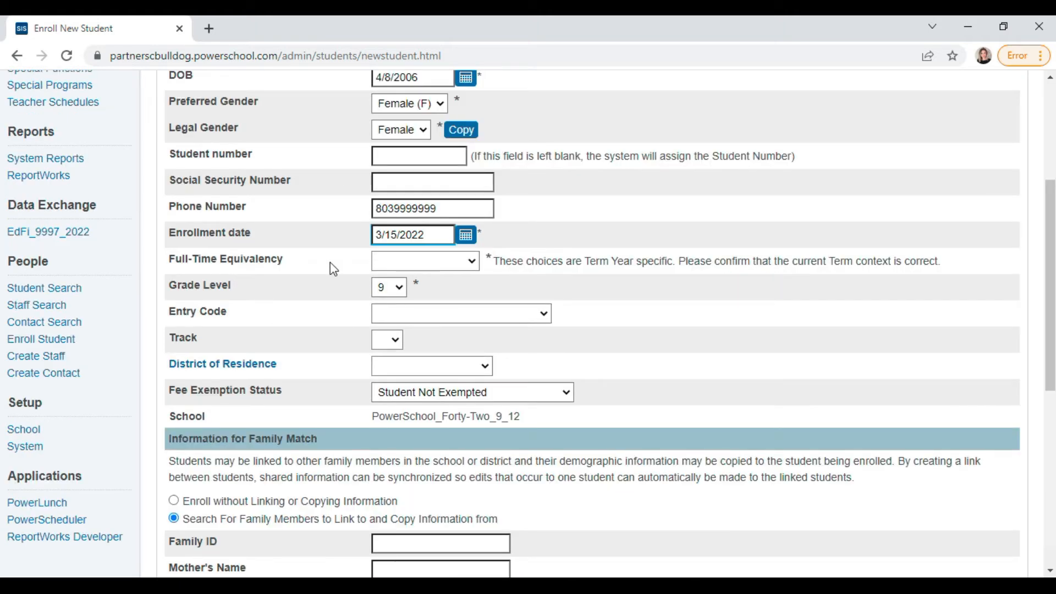
left_click(470, 262)
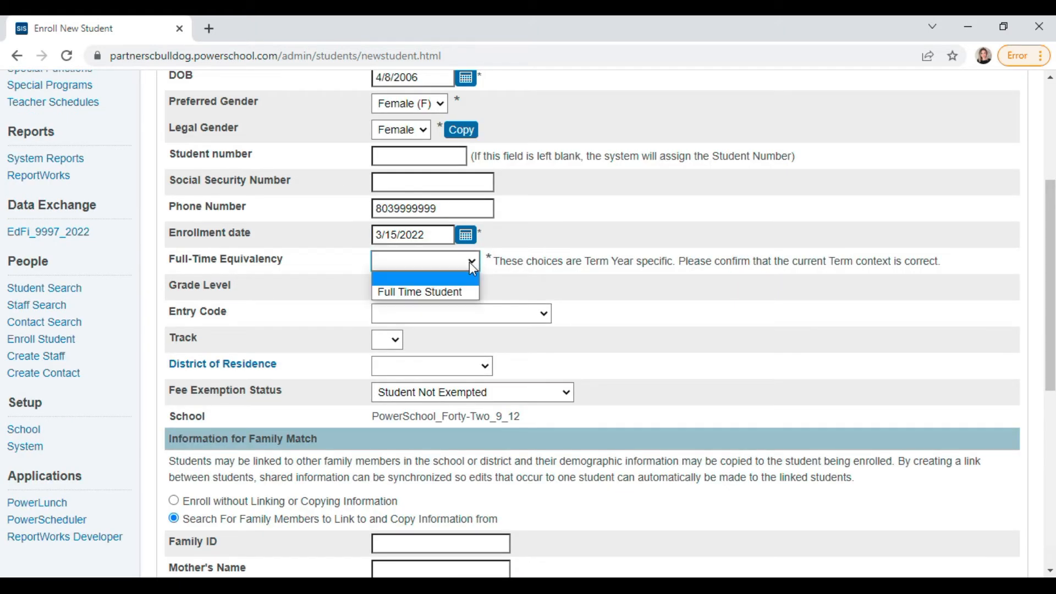
left_click(452, 292)
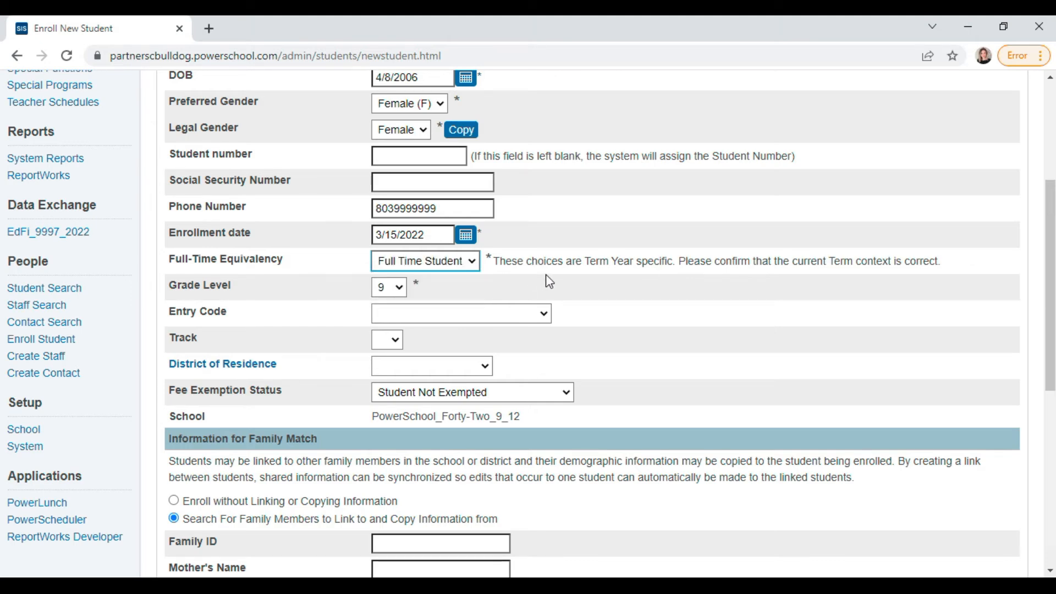
scroll(550, 285, "up", 2)
scroll(410, 370, "down", 2)
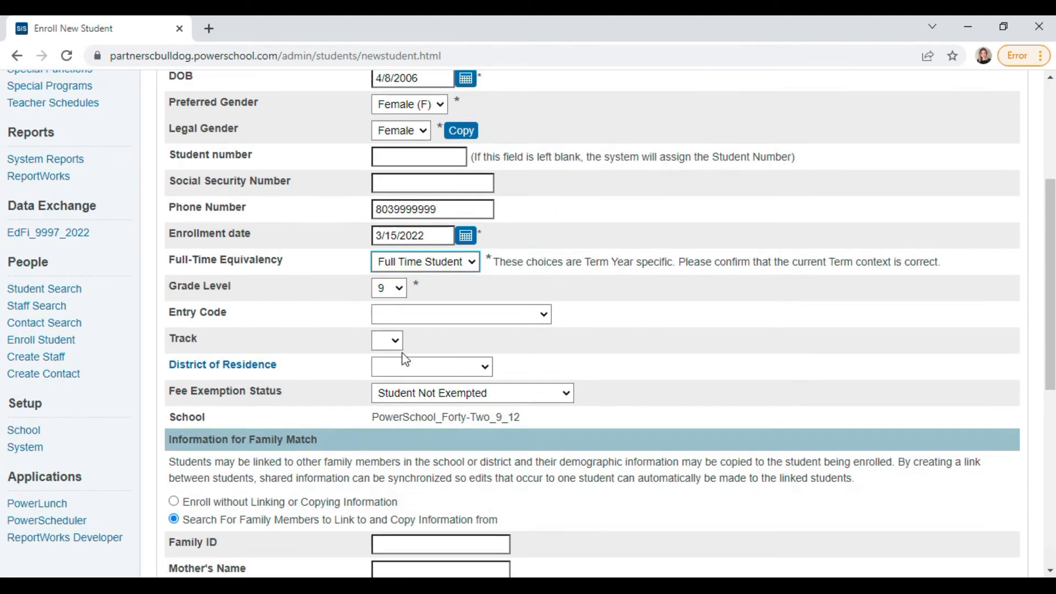
left_click(400, 287)
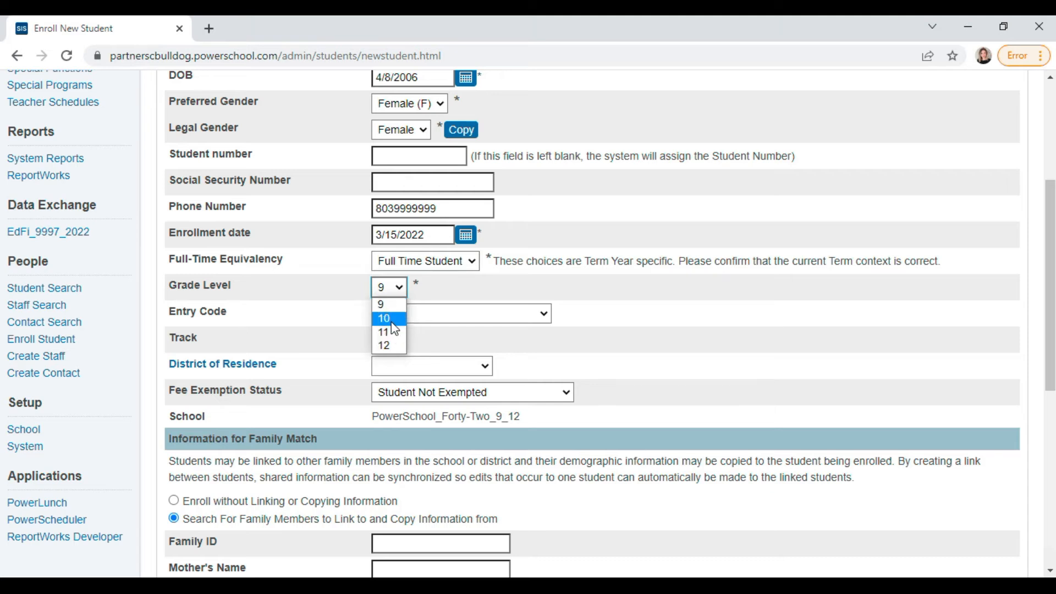
left_click(393, 320)
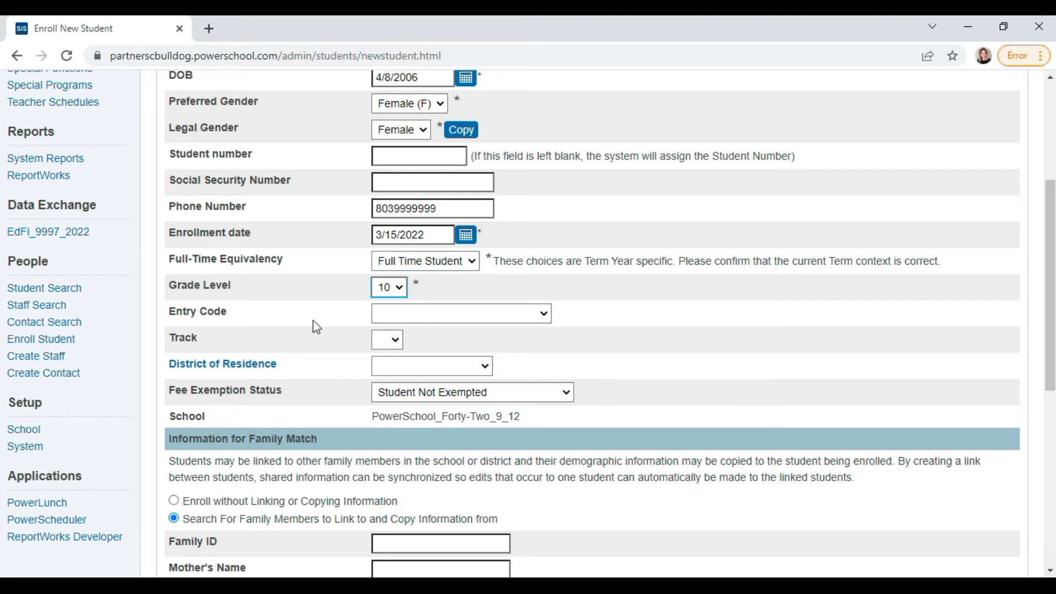
- Set entry code E (Eligible for State Funding) and district of residence District96 (401)
left_click(531, 318)
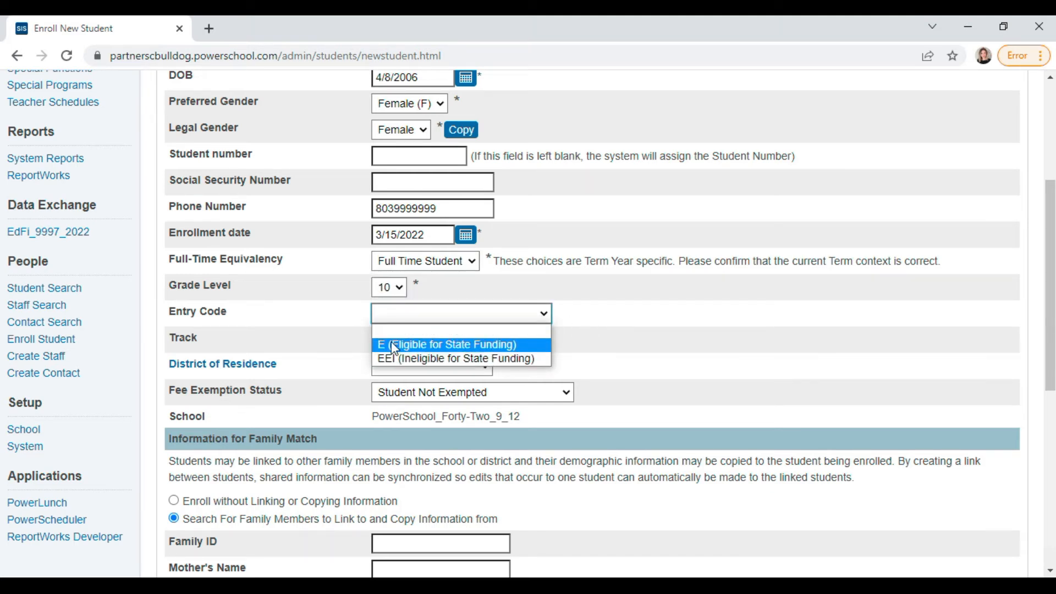
left_click(456, 345)
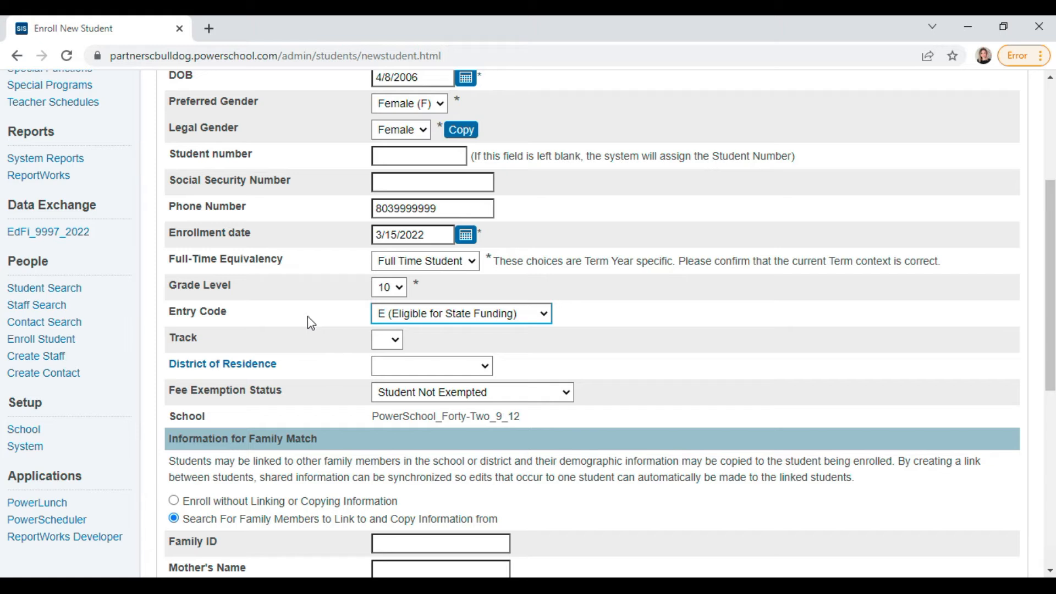
left_click(547, 318)
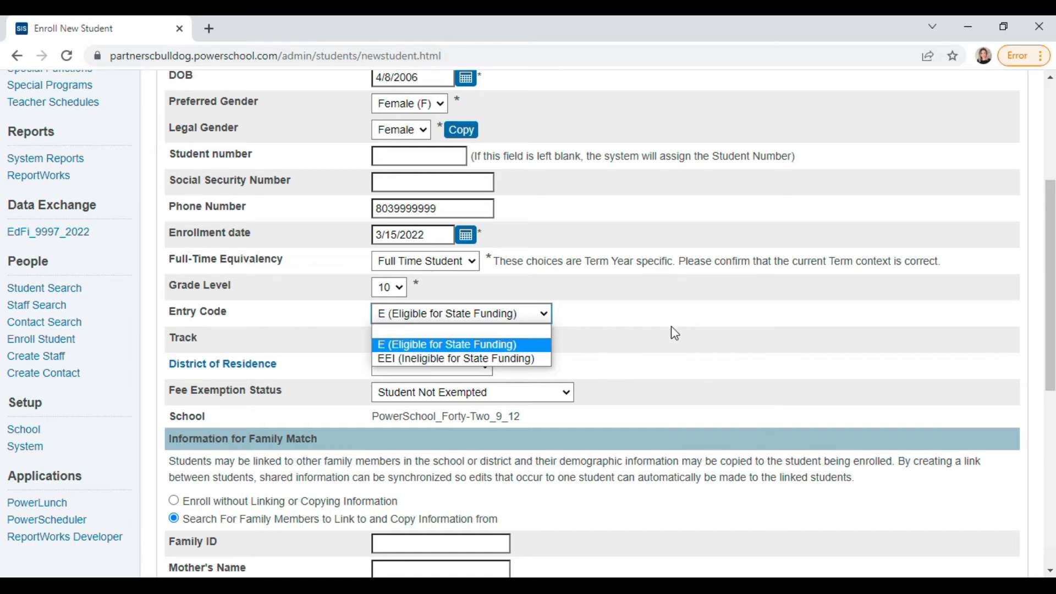
left_click(488, 345)
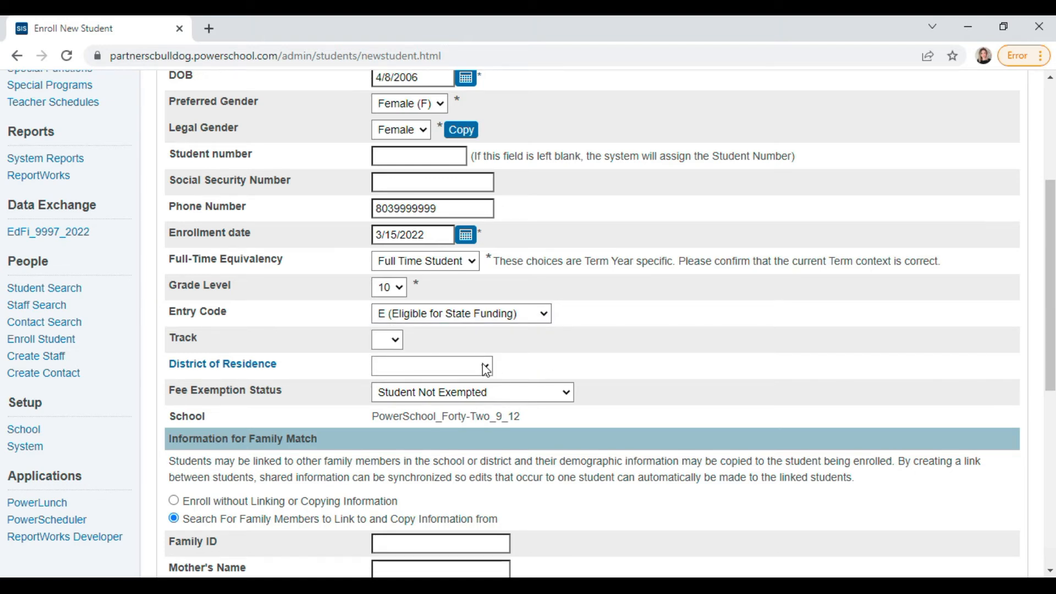
left_click(487, 367)
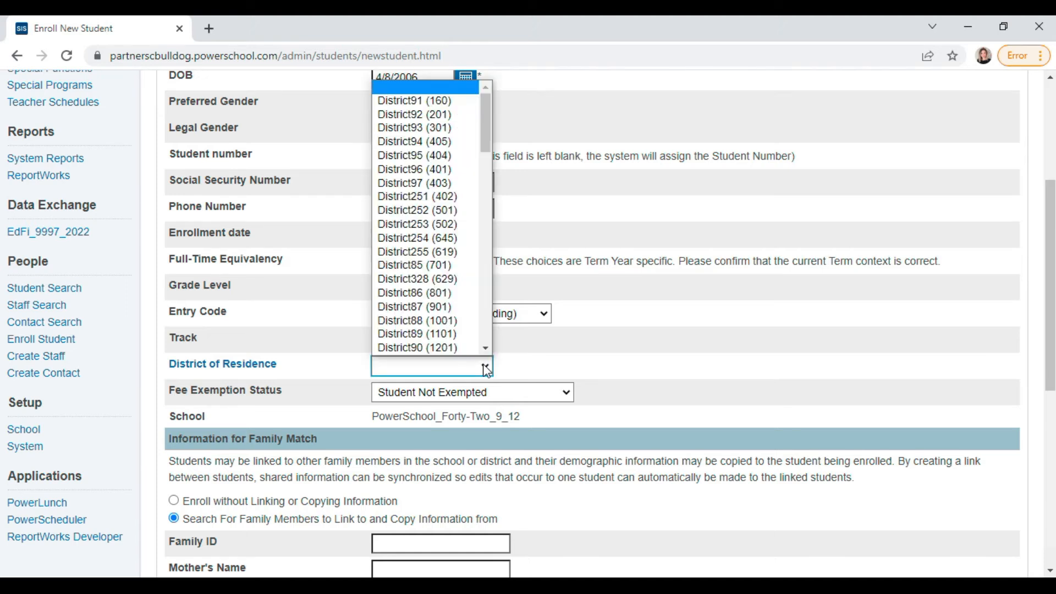
left_click(426, 170)
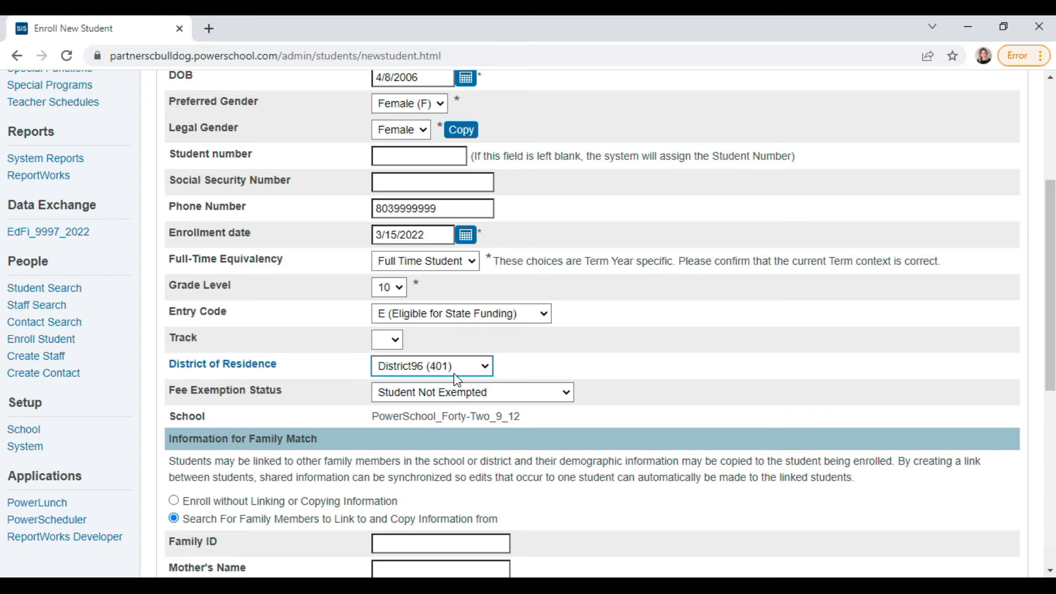
scroll(306, 415, "down", 1)
scroll(306, 416, "down", 1)
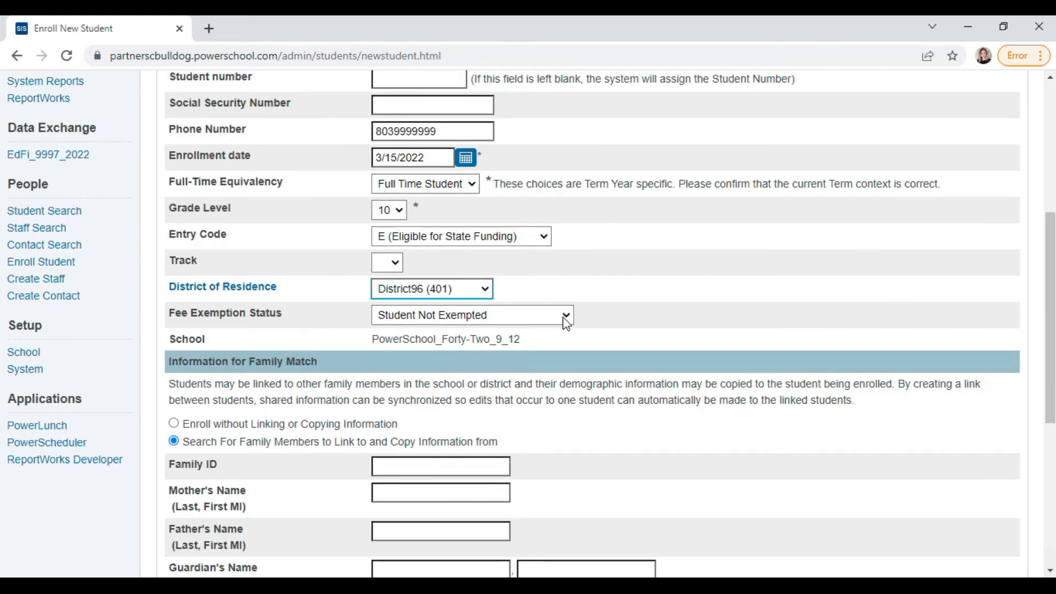
left_click(566, 317)
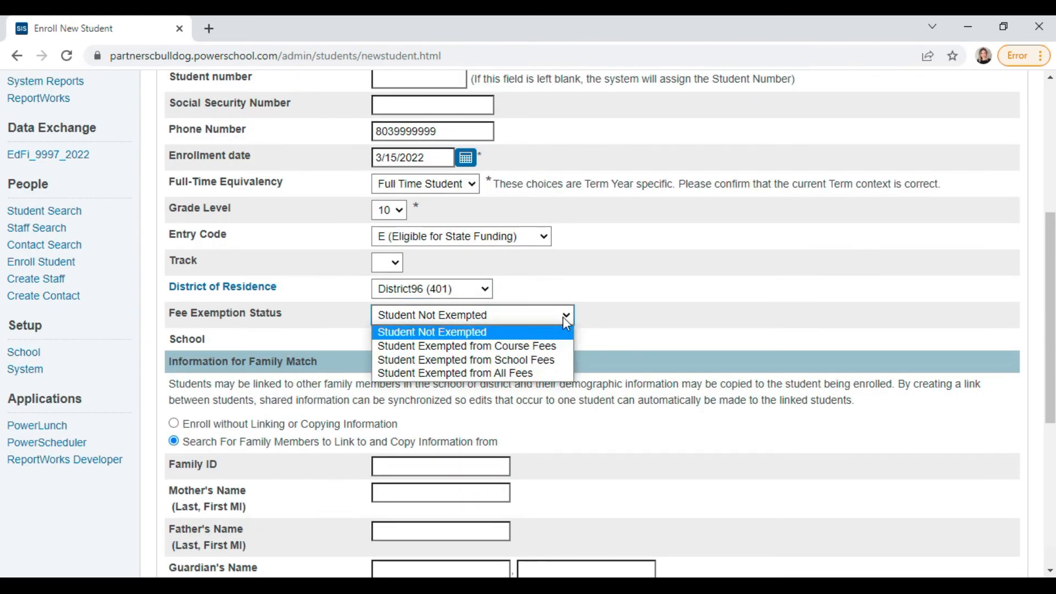
left_click(524, 333)
scroll(637, 369, "down", 3)
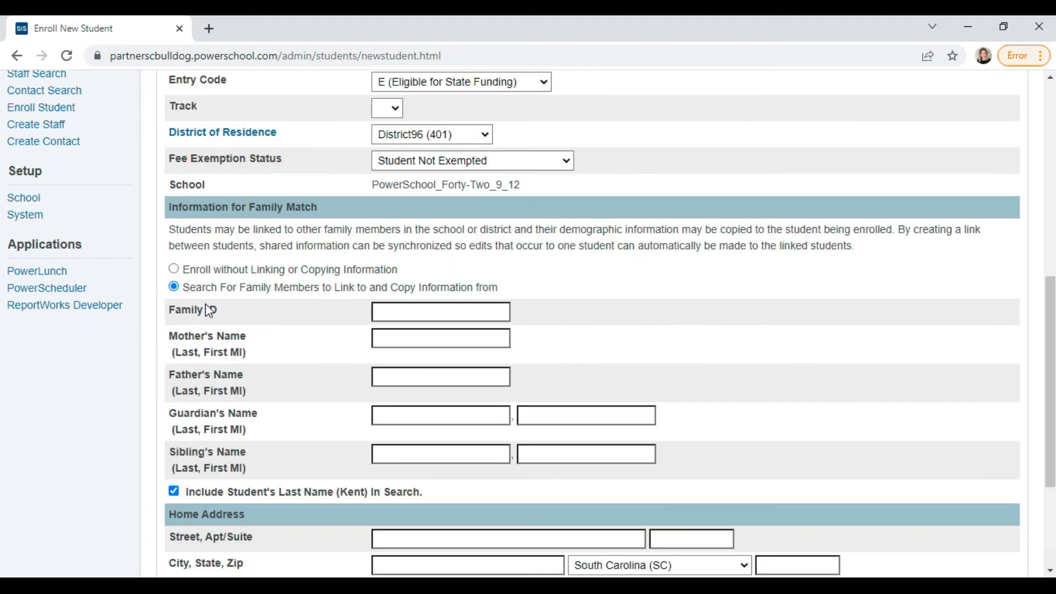
left_click_drag(207, 286, 502, 287)
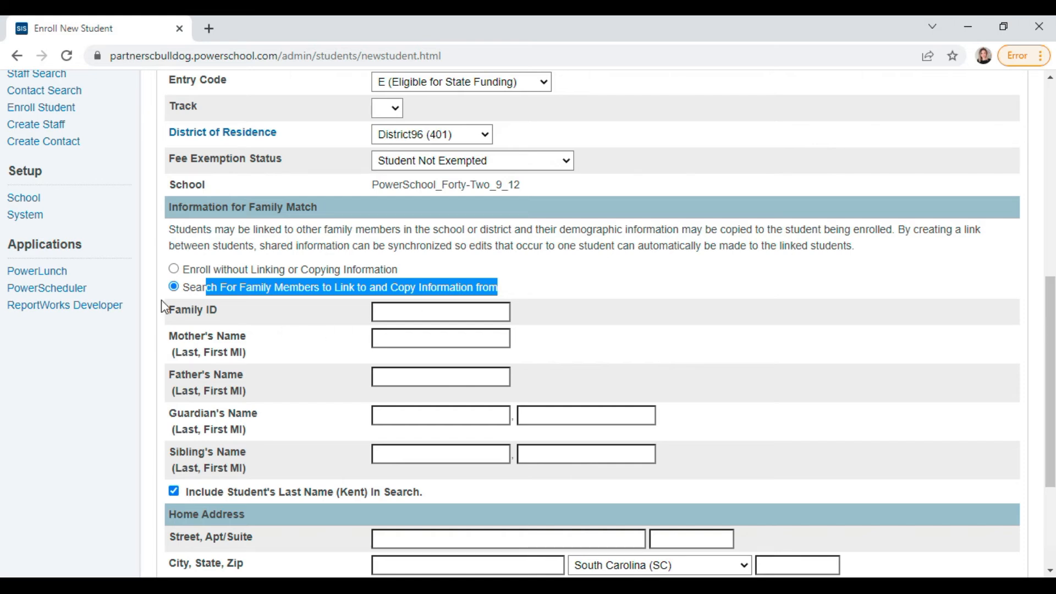
left_click(198, 292)
left_click(173, 269)
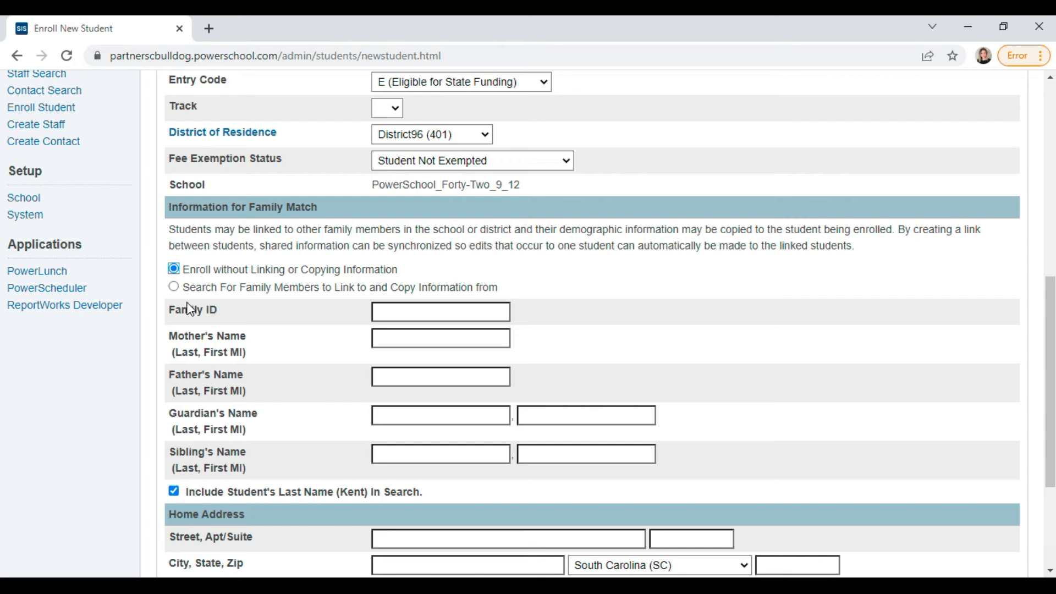
left_click(174, 287)
left_click_drag(183, 289, 497, 301)
left_click(301, 319)
scroll(322, 408, "down", 3)
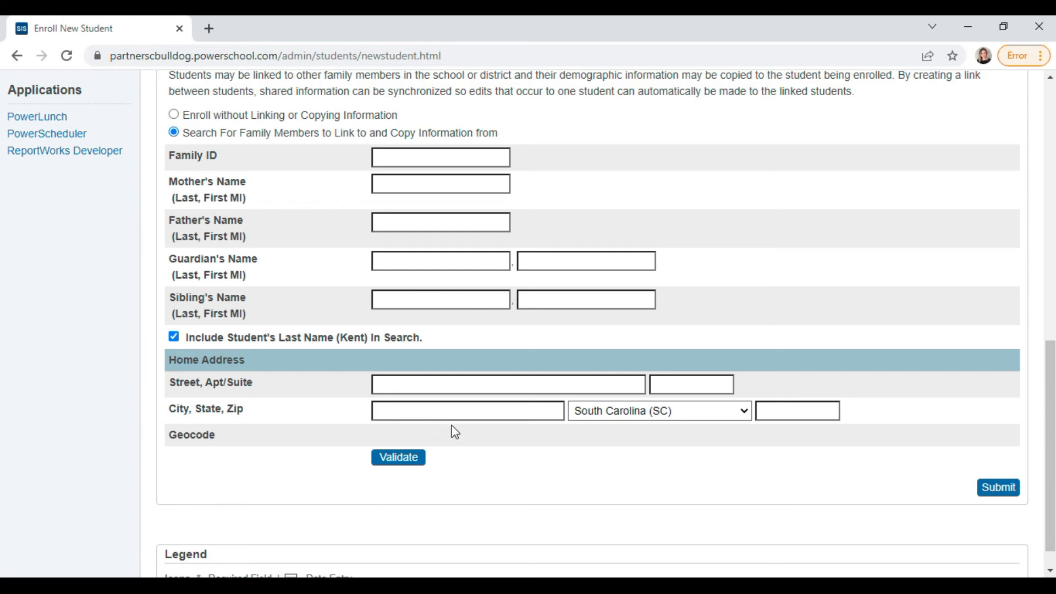
scroll(502, 439, "down", 1)
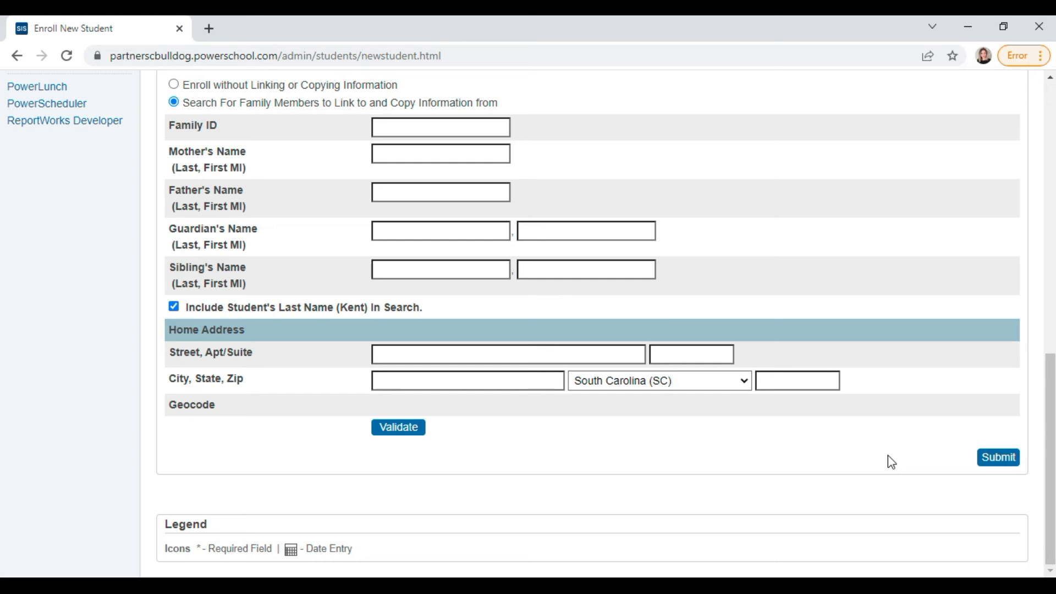
- Submit the enrollment, then submit Family Search Results with no Copy or Related boxes checked
left_click(1004, 464)
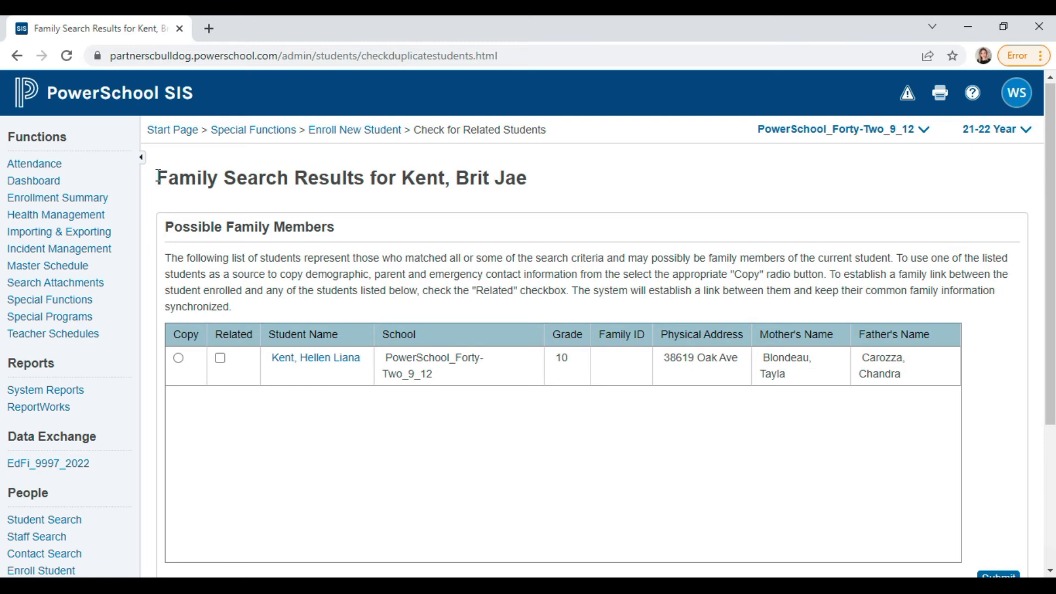
left_click_drag(158, 177, 401, 189)
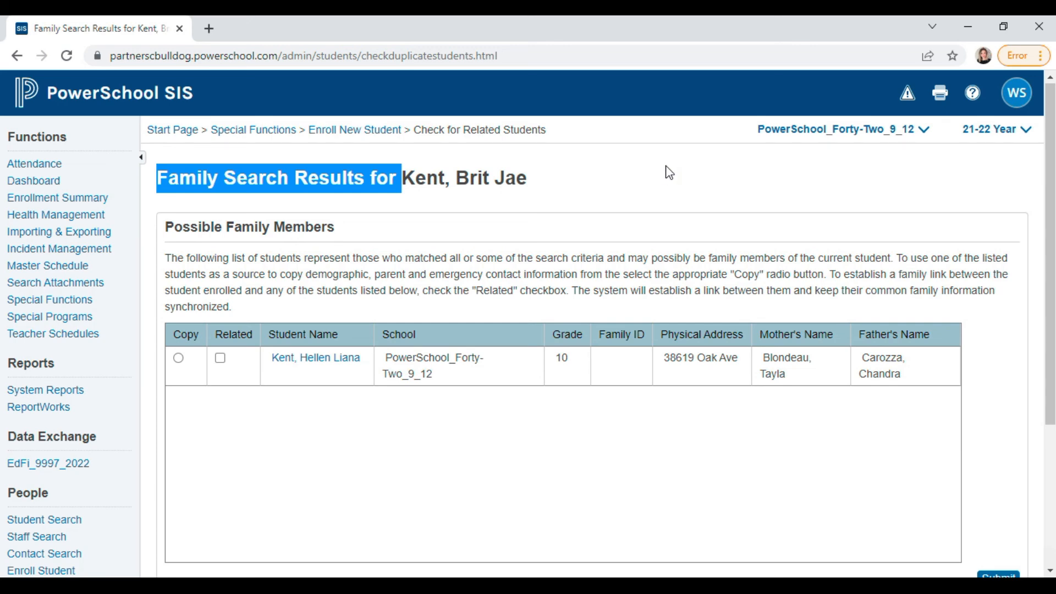
scroll(962, 385, "down", 4)
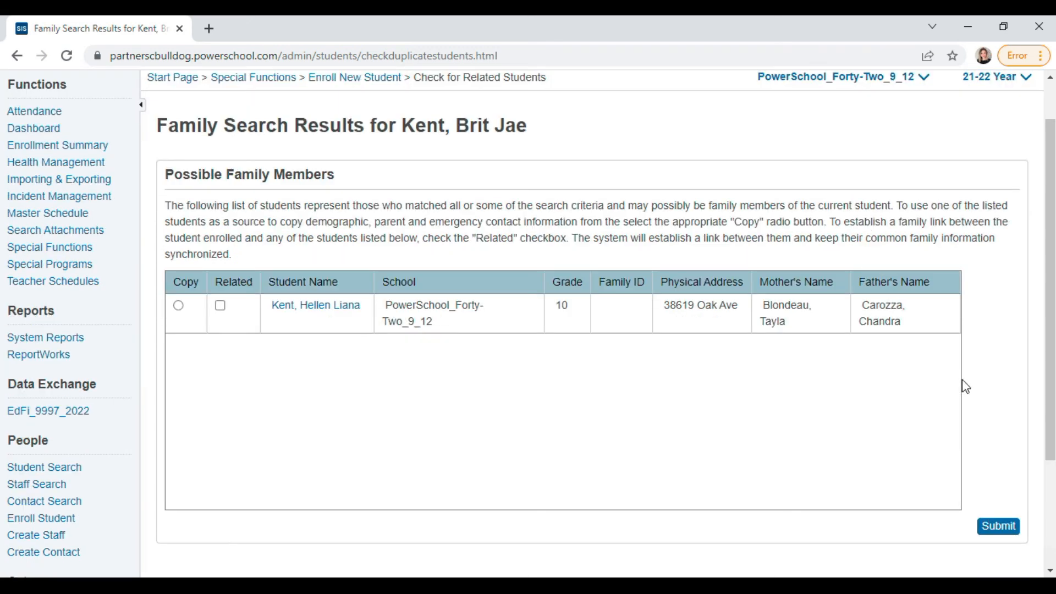
left_click(991, 373)
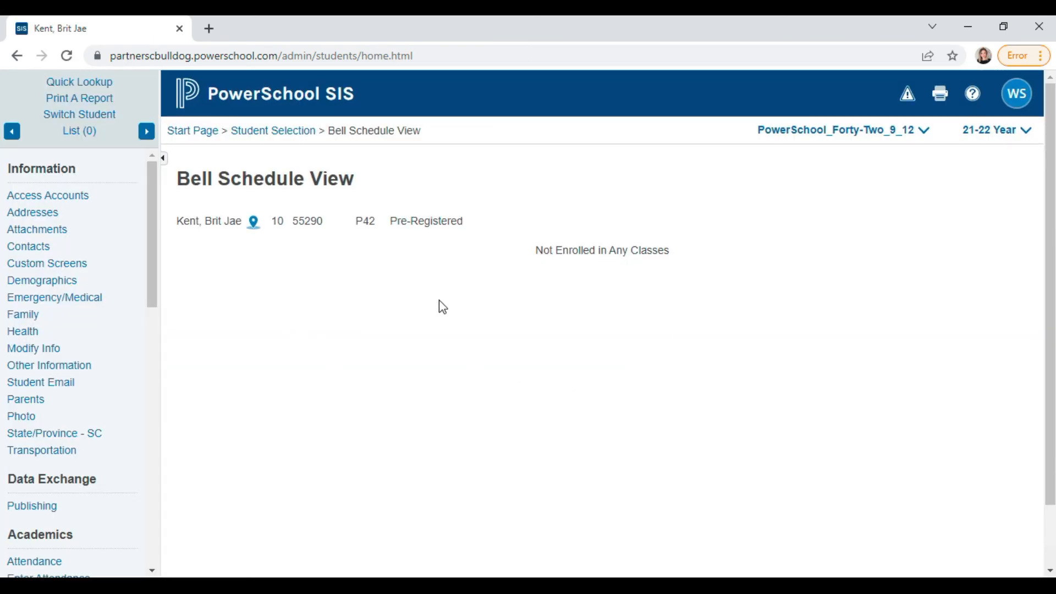
- Check the new record's Not Enrolled in Any Classes note and Pre-Registered status
left_click_drag(540, 250, 669, 251)
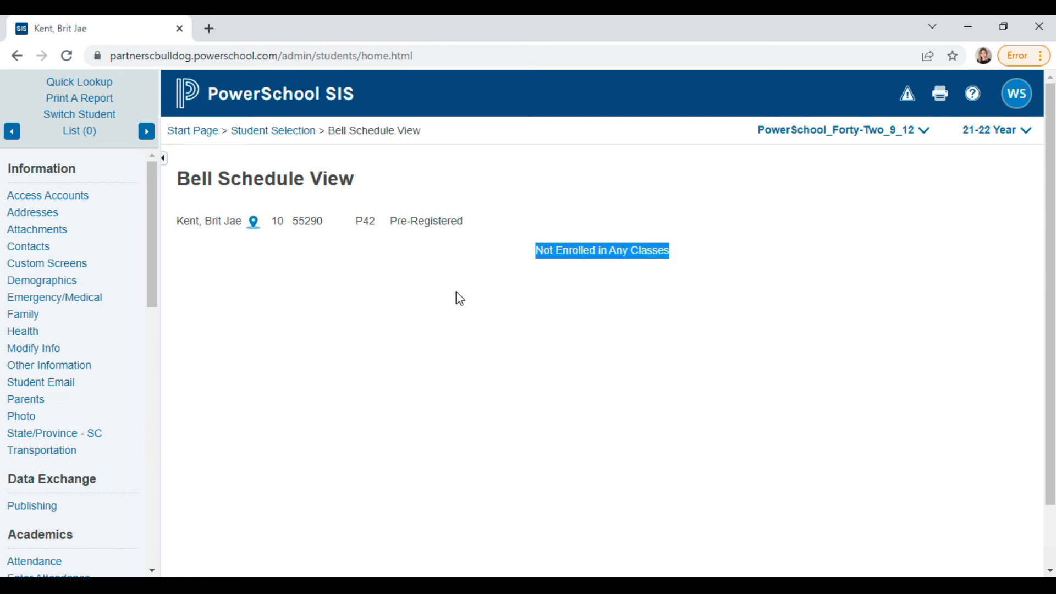
left_click(412, 263)
left_click_drag(396, 226, 467, 223)
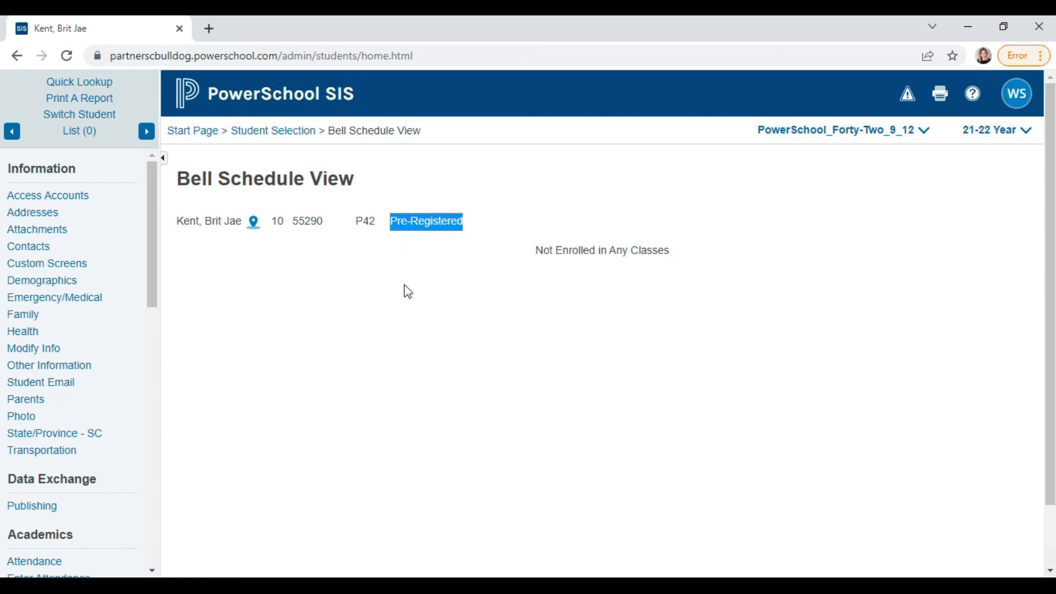
left_click(346, 319)
- Review Transfer Info (entry code E, 03/15/2022, grade 10), then go back to the Start Page
scroll(151, 352, "down", 3)
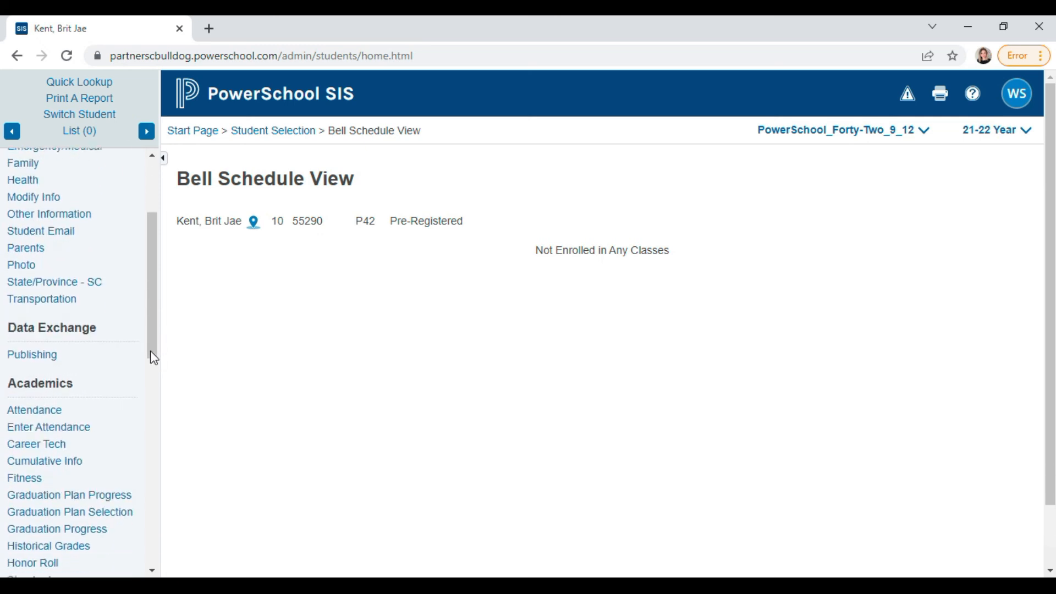
scroll(146, 355, "down", 6)
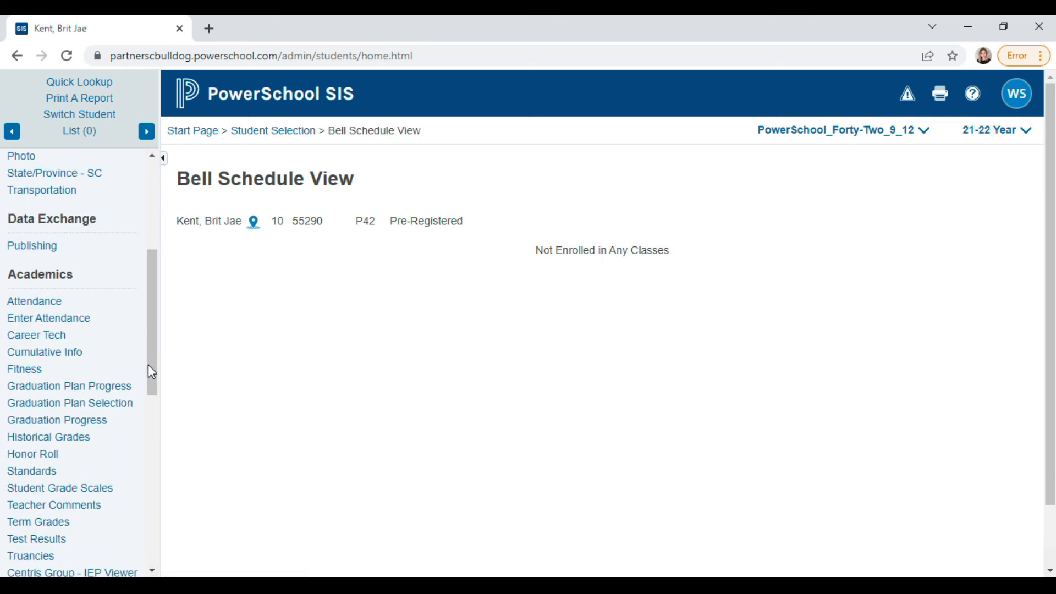
scroll(144, 357, "down", 3)
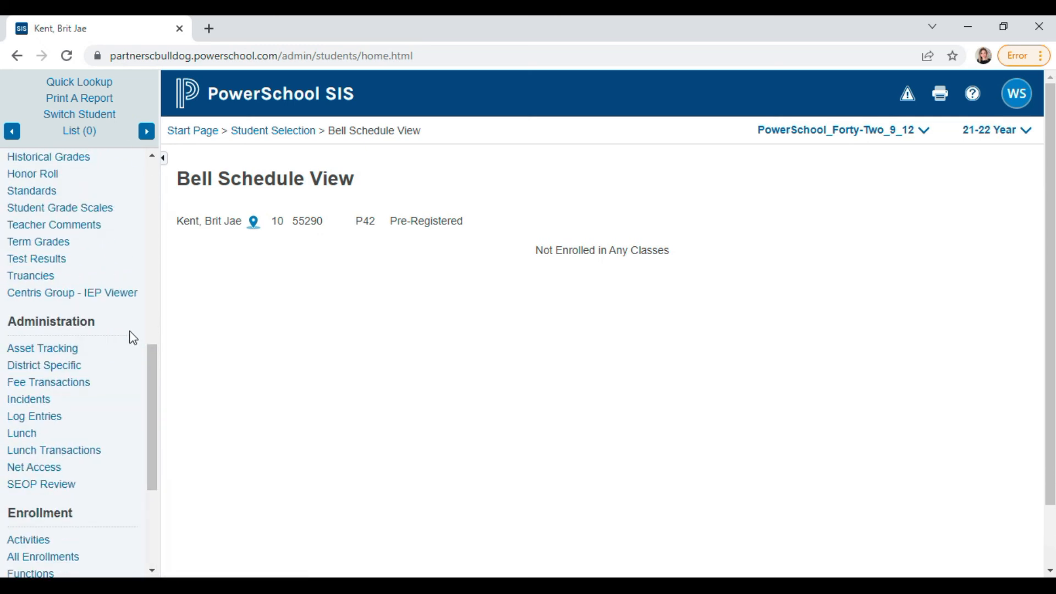
scroll(140, 357, "down", 3)
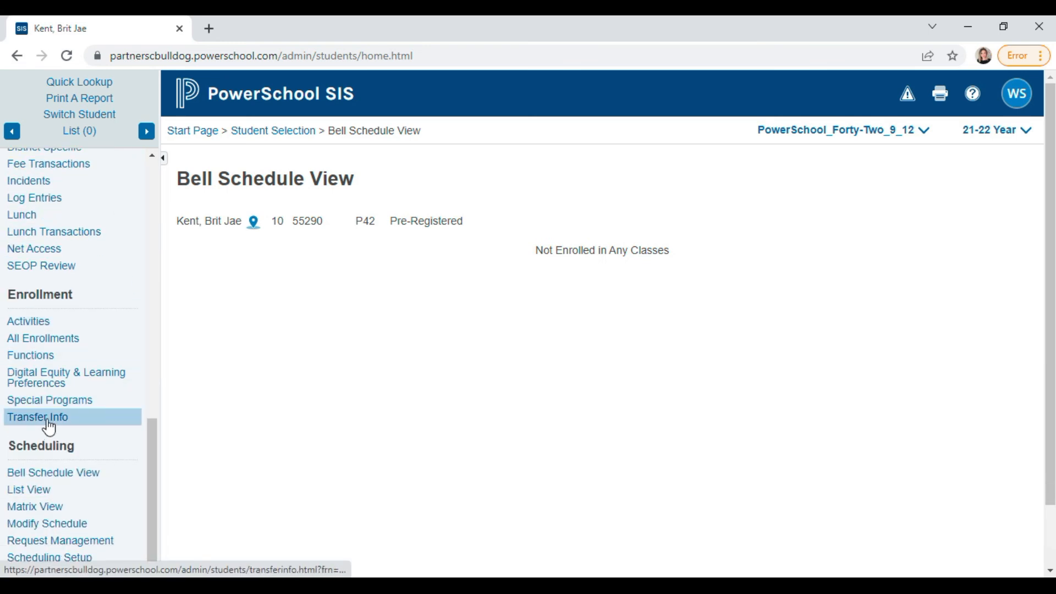
left_click(49, 427)
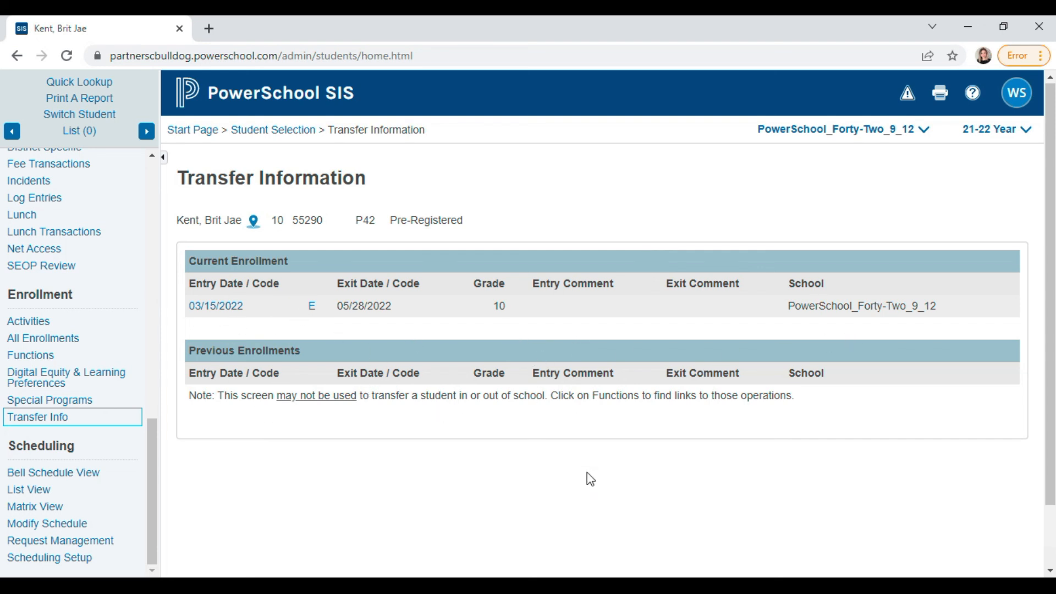
left_click_drag(395, 218, 484, 228)
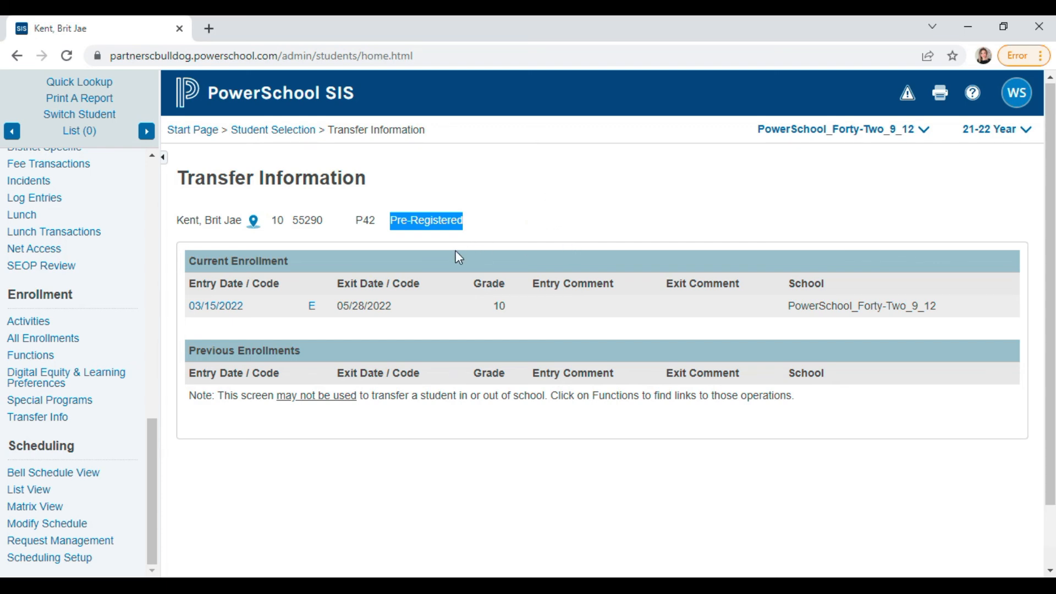
left_click(196, 133)
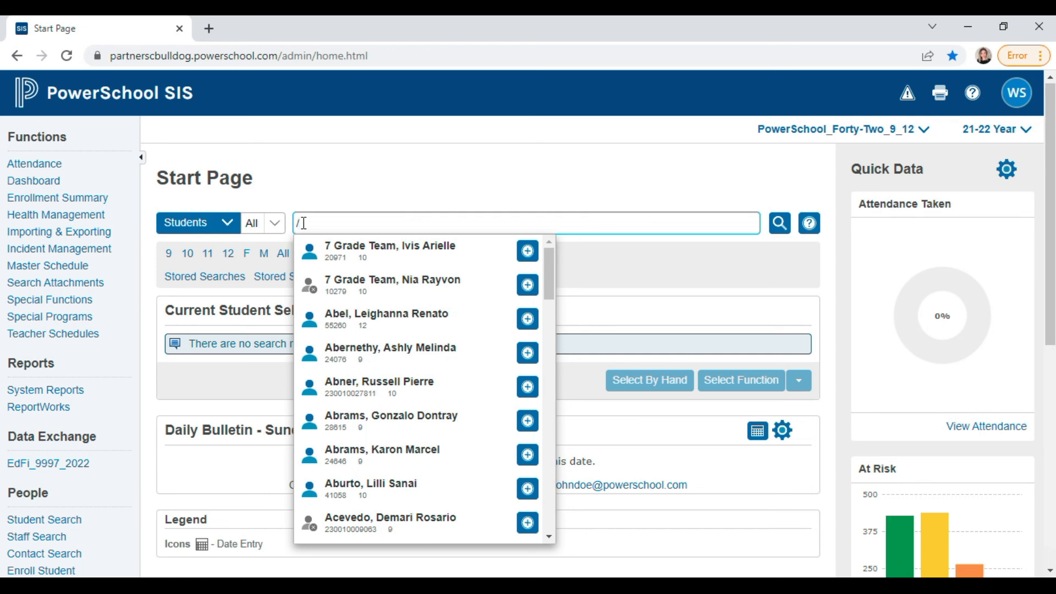
- Search the Start Page by the new student's surname, narrowing results to two matching students
type("Kent")
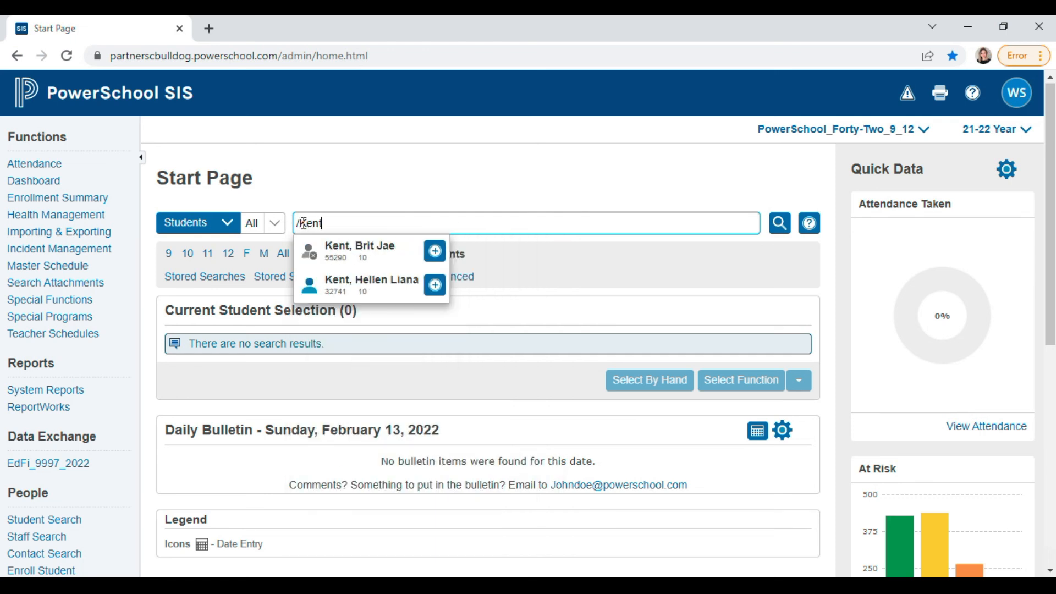